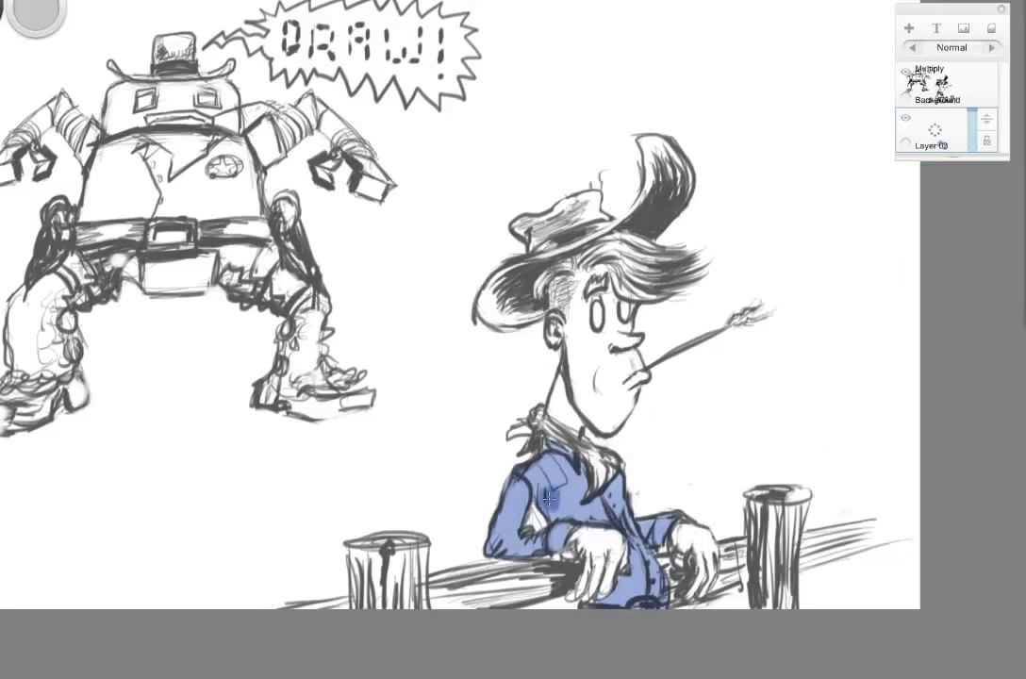
Step: Shade the cowboy's shirt with darker blue strokes and paint his neckerchief red on Layer 03
{"action": "key", "text": "b"}
{"action": "left_click_drag", "start_coordinate": [670, 435], "coordinate": [703, 434]}
{"action": "mouse_move", "coordinate": [608, 514]}
{"action": "left_mouse_down"}
{"action": "mouse_move", "coordinate": [575, 519]}
{"action": "mouse_move", "coordinate": [590, 520]}
{"action": "mouse_move", "coordinate": [503, 552]}
{"action": "left_mouse_up"}
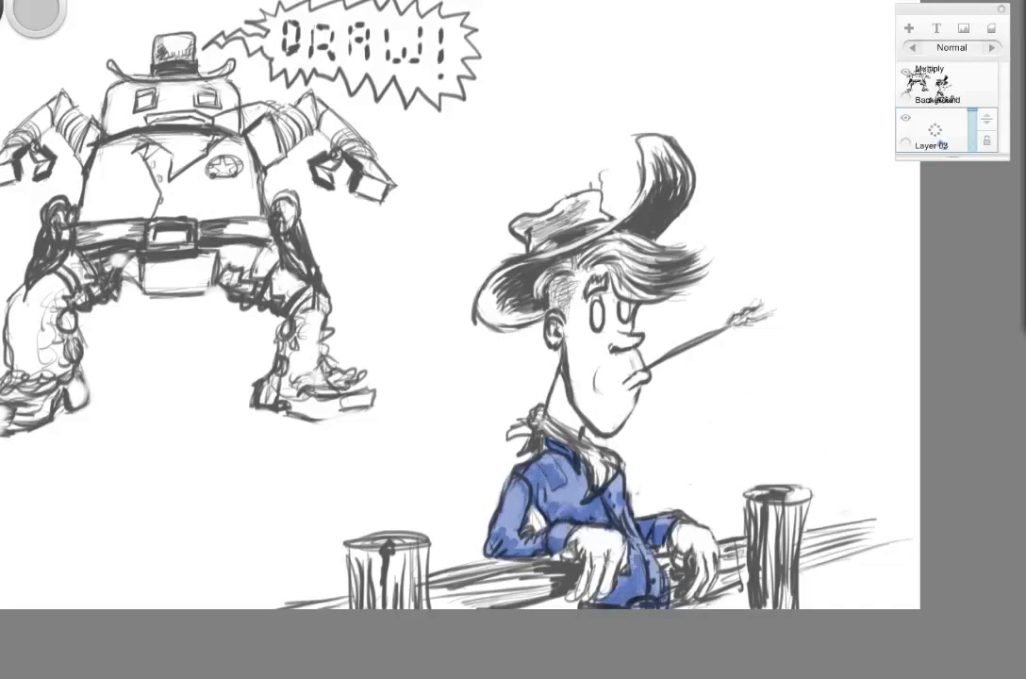
{"action": "mouse_move", "coordinate": [530, 415]}
{"action": "left_mouse_down"}
{"action": "mouse_move", "coordinate": [596, 462]}
{"action": "mouse_move", "coordinate": [593, 495]}
{"action": "mouse_move", "coordinate": [613, 459]}
{"action": "mouse_move", "coordinate": [620, 468]}
{"action": "mouse_move", "coordinate": [509, 435]}
{"action": "mouse_move", "coordinate": [538, 415]}
{"action": "left_mouse_up"}
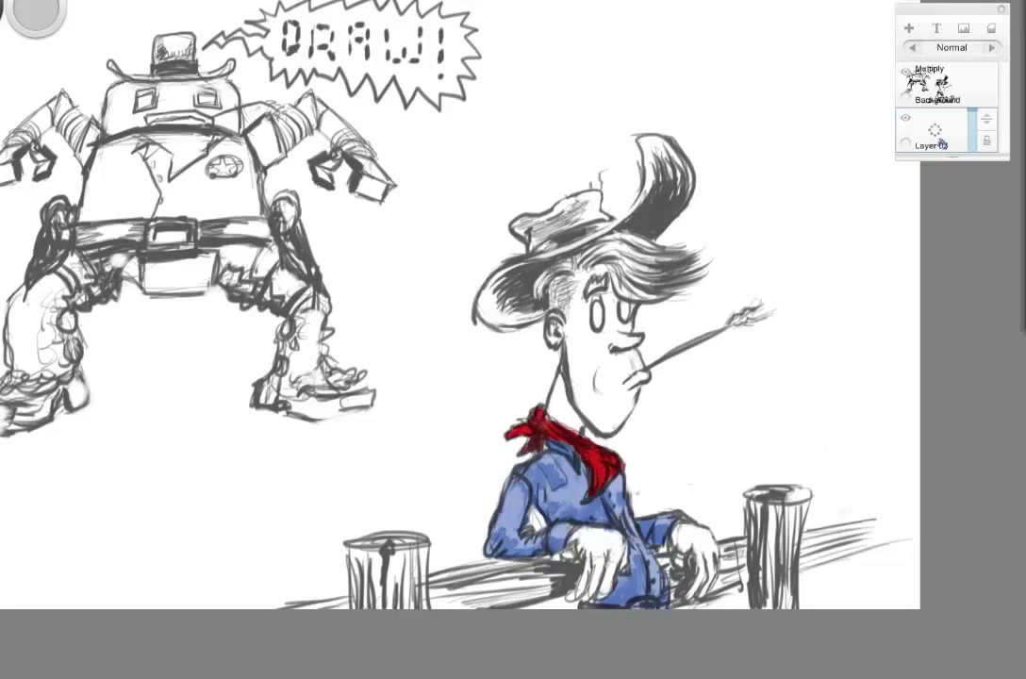
Step: Paint the cowboy's hair and the wheat tip yellow, and fill the face, neck, ear and hands with a peach skin tone
{"action": "left_click_drag", "start_coordinate": [736, 322], "coordinate": [752, 313]}
{"action": "mouse_move", "coordinate": [589, 234]}
{"action": "left_mouse_down"}
{"action": "mouse_move", "coordinate": [607, 235]}
{"action": "mouse_move", "coordinate": [657, 278]}
{"action": "mouse_move", "coordinate": [558, 219]}
{"action": "mouse_move", "coordinate": [530, 215]}
{"action": "mouse_move", "coordinate": [561, 240]}
{"action": "mouse_move", "coordinate": [476, 236]}
{"action": "mouse_move", "coordinate": [551, 283]}
{"action": "mouse_move", "coordinate": [573, 268]}
{"action": "left_mouse_up"}
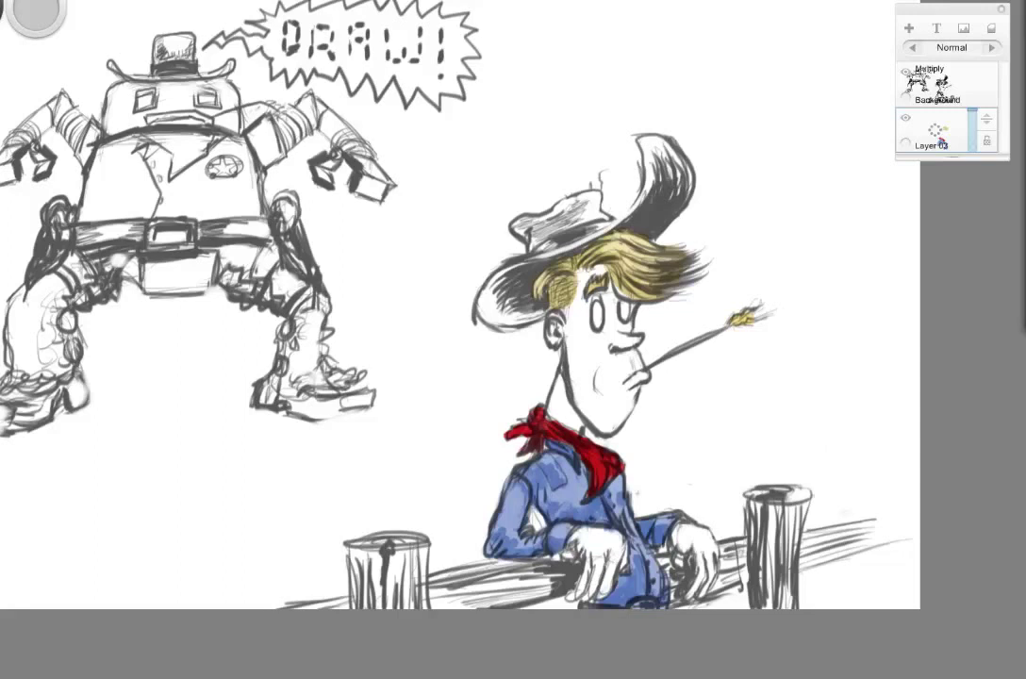
{"action": "mouse_move", "coordinate": [580, 362]}
{"action": "left_mouse_down"}
{"action": "mouse_move", "coordinate": [572, 319]}
{"action": "mouse_move", "coordinate": [585, 283]}
{"action": "mouse_move", "coordinate": [581, 347]}
{"action": "mouse_move", "coordinate": [568, 357]}
{"action": "mouse_move", "coordinate": [603, 405]}
{"action": "mouse_move", "coordinate": [629, 325]}
{"action": "mouse_move", "coordinate": [612, 304]}
{"action": "mouse_move", "coordinate": [638, 335]}
{"action": "mouse_move", "coordinate": [583, 318]}
{"action": "mouse_move", "coordinate": [603, 354]}
{"action": "mouse_move", "coordinate": [629, 365]}
{"action": "mouse_move", "coordinate": [564, 420]}
{"action": "mouse_move", "coordinate": [561, 373]}
{"action": "left_mouse_up"}
{"action": "mouse_move", "coordinate": [577, 545]}
{"action": "left_mouse_down"}
{"action": "mouse_move", "coordinate": [581, 536]}
{"action": "mouse_move", "coordinate": [600, 545]}
{"action": "mouse_move", "coordinate": [605, 592]}
{"action": "mouse_move", "coordinate": [611, 535]}
{"action": "mouse_move", "coordinate": [576, 547]}
{"action": "left_mouse_up"}
{"action": "mouse_move", "coordinate": [682, 539]}
{"action": "left_mouse_down"}
{"action": "mouse_move", "coordinate": [696, 546]}
{"action": "mouse_move", "coordinate": [698, 586]}
{"action": "mouse_move", "coordinate": [689, 595]}
{"action": "left_mouse_up"}
{"action": "left_click_drag", "start_coordinate": [554, 318], "coordinate": [553, 337]}
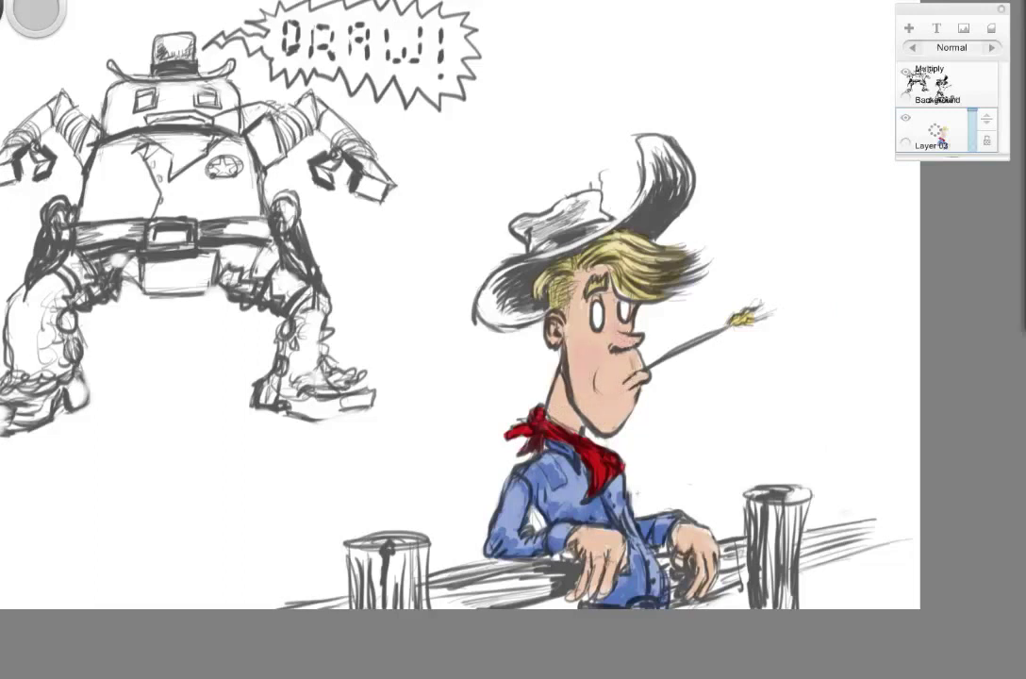
Step: Add red blush to the cowboy's neck and nose, and color his eyes pale green
{"action": "left_click_drag", "start_coordinate": [559, 382], "coordinate": [564, 407]}
{"action": "left_click", "coordinate": [590, 380]}
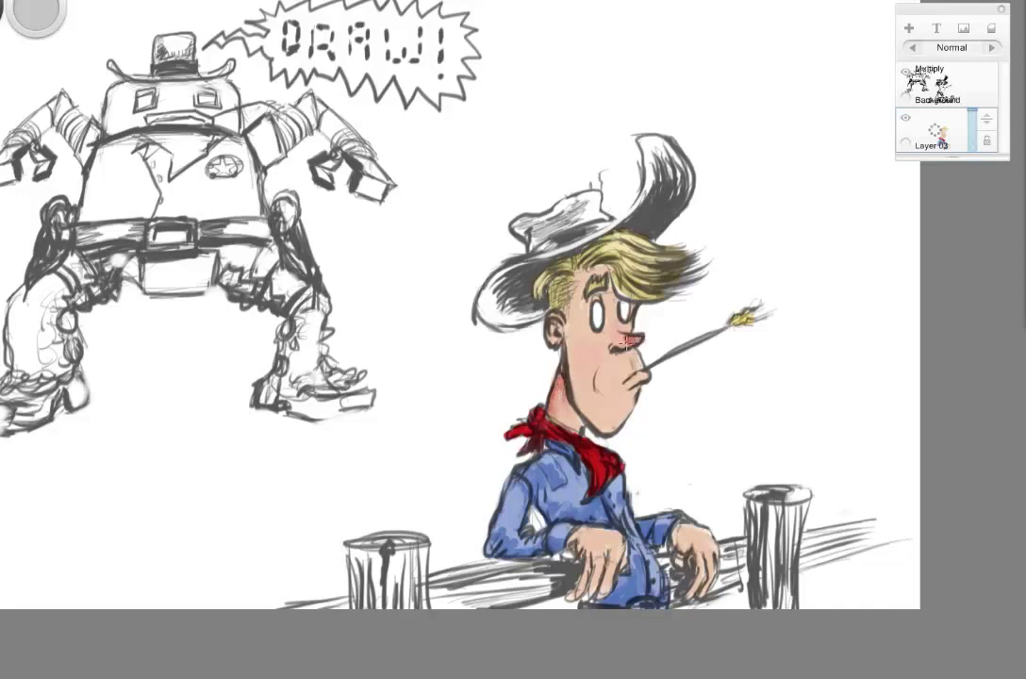
{"action": "left_click_drag", "start_coordinate": [627, 343], "coordinate": [611, 340]}
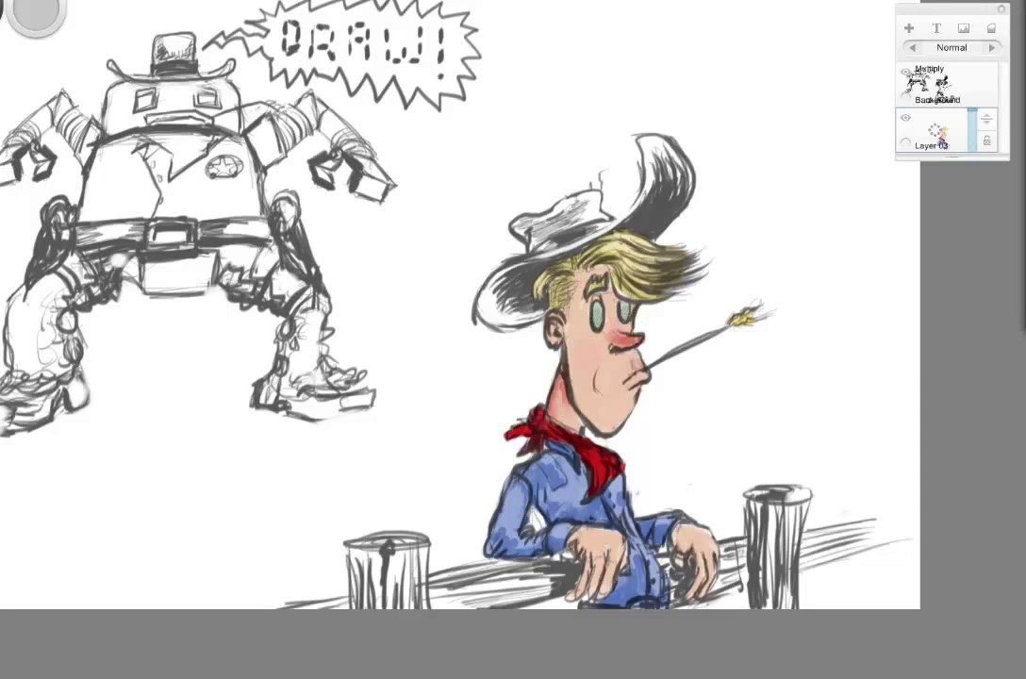
Step: Paint the cowboy hat brown, covering the crown, the curled brim and the hat band
{"action": "mouse_move", "coordinate": [577, 224]}
{"action": "left_mouse_down"}
{"action": "mouse_move", "coordinate": [531, 244]}
{"action": "mouse_move", "coordinate": [589, 191]}
{"action": "mouse_move", "coordinate": [565, 212]}
{"action": "mouse_move", "coordinate": [533, 217]}
{"action": "mouse_move", "coordinate": [495, 292]}
{"action": "mouse_move", "coordinate": [539, 309]}
{"action": "mouse_move", "coordinate": [524, 284]}
{"action": "mouse_move", "coordinate": [499, 290]}
{"action": "mouse_move", "coordinate": [511, 321]}
{"action": "mouse_move", "coordinate": [537, 309]}
{"action": "left_mouse_up"}
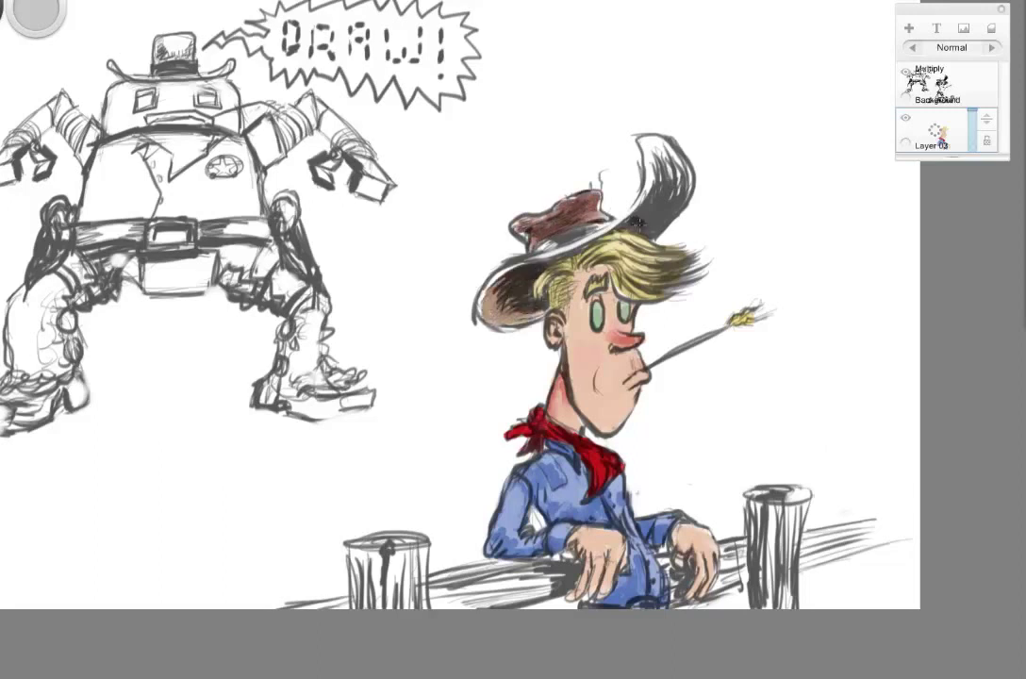
{"action": "mouse_move", "coordinate": [637, 223]}
{"action": "left_mouse_down"}
{"action": "mouse_move", "coordinate": [669, 151]}
{"action": "mouse_move", "coordinate": [665, 177]}
{"action": "mouse_move", "coordinate": [658, 142]}
{"action": "mouse_move", "coordinate": [656, 167]}
{"action": "mouse_move", "coordinate": [656, 145]}
{"action": "mouse_move", "coordinate": [668, 213]}
{"action": "left_mouse_up"}
{"action": "mouse_move", "coordinate": [573, 215]}
{"action": "left_mouse_down"}
{"action": "mouse_move", "coordinate": [526, 230]}
{"action": "mouse_move", "coordinate": [551, 251]}
{"action": "mouse_move", "coordinate": [632, 200]}
{"action": "mouse_move", "coordinate": [646, 161]}
{"action": "mouse_move", "coordinate": [676, 149]}
{"action": "mouse_move", "coordinate": [662, 141]}
{"action": "mouse_move", "coordinate": [668, 215]}
{"action": "left_mouse_up"}
{"action": "mouse_move", "coordinate": [490, 288]}
{"action": "left_mouse_down"}
{"action": "mouse_move", "coordinate": [512, 272]}
{"action": "mouse_move", "coordinate": [502, 319]}
{"action": "mouse_move", "coordinate": [540, 309]}
{"action": "mouse_move", "coordinate": [514, 298]}
{"action": "left_mouse_up"}
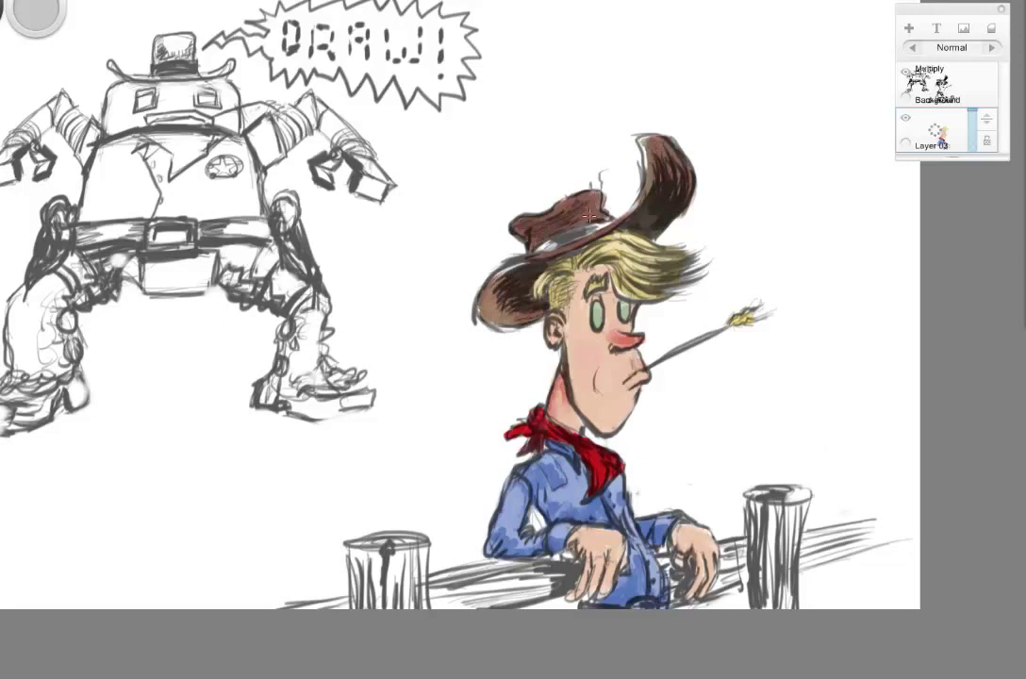
{"action": "mouse_move", "coordinate": [540, 251]}
{"action": "left_mouse_down"}
{"action": "mouse_move", "coordinate": [604, 225]}
{"action": "mouse_move", "coordinate": [574, 234]}
{"action": "left_mouse_up"}
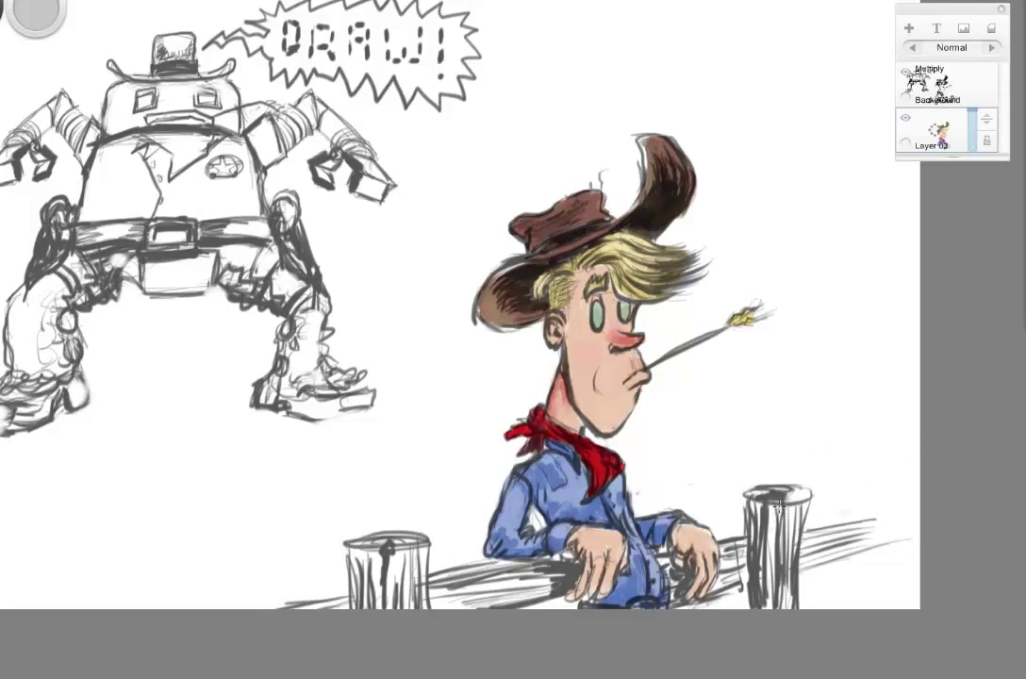
Step: Fill both fence posts and the rails between and beyond them with a gray-brown base color
{"action": "mouse_move", "coordinate": [779, 509]}
{"action": "left_mouse_down"}
{"action": "mouse_move", "coordinate": [763, 558]}
{"action": "mouse_move", "coordinate": [758, 505]}
{"action": "mouse_move", "coordinate": [789, 508]}
{"action": "mouse_move", "coordinate": [768, 505]}
{"action": "mouse_move", "coordinate": [774, 494]}
{"action": "mouse_move", "coordinate": [784, 605]}
{"action": "left_mouse_up"}
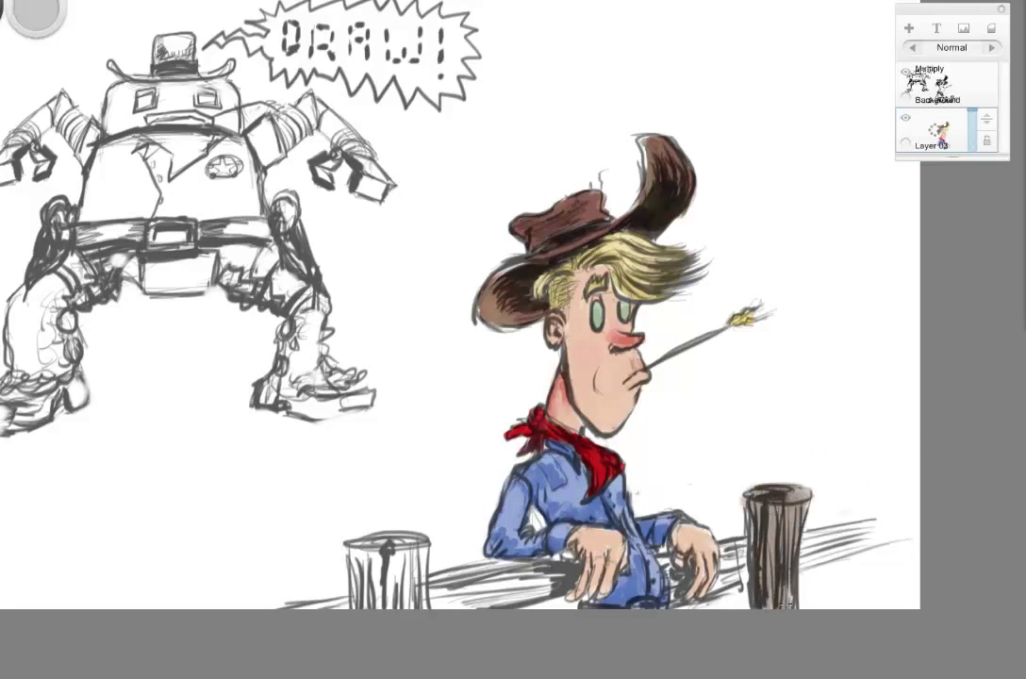
{"action": "left_click_drag", "start_coordinate": [802, 552], "coordinate": [887, 528]}
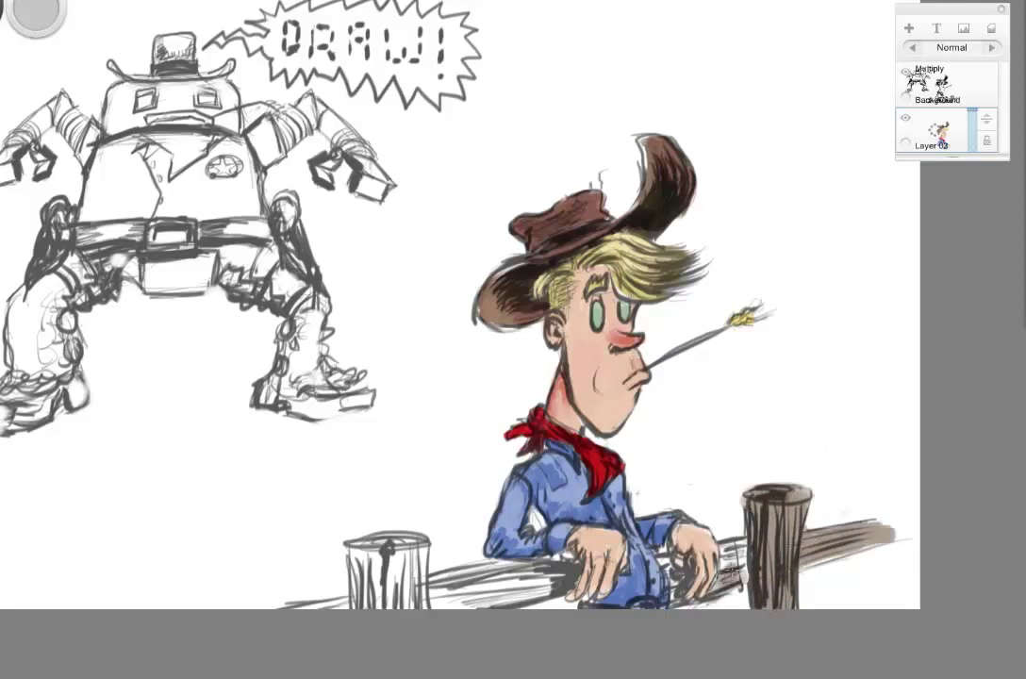
{"action": "mouse_move", "coordinate": [732, 573]}
{"action": "left_mouse_down"}
{"action": "mouse_move", "coordinate": [741, 558]}
{"action": "mouse_move", "coordinate": [717, 584]}
{"action": "left_mouse_up"}
{"action": "left_click_drag", "start_coordinate": [665, 563], "coordinate": [677, 604]}
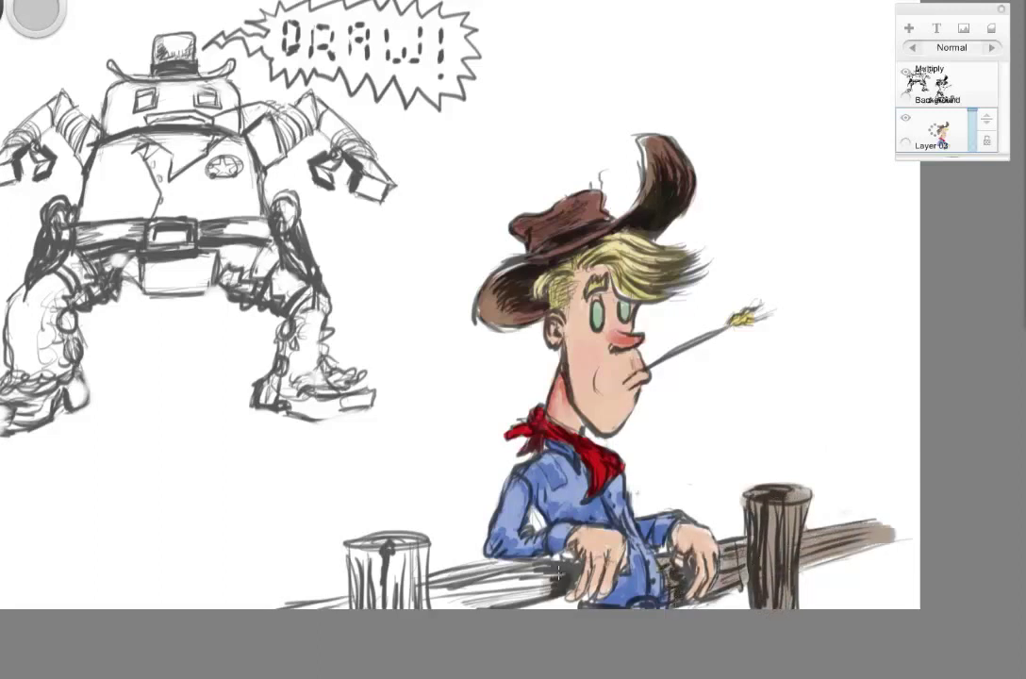
{"action": "mouse_move", "coordinate": [559, 571]}
{"action": "left_mouse_down"}
{"action": "mouse_move", "coordinate": [484, 596]}
{"action": "mouse_move", "coordinate": [459, 594]}
{"action": "mouse_move", "coordinate": [495, 566]}
{"action": "mouse_move", "coordinate": [436, 585]}
{"action": "mouse_move", "coordinate": [438, 605]}
{"action": "mouse_move", "coordinate": [379, 582]}
{"action": "mouse_move", "coordinate": [369, 542]}
{"action": "left_mouse_up"}
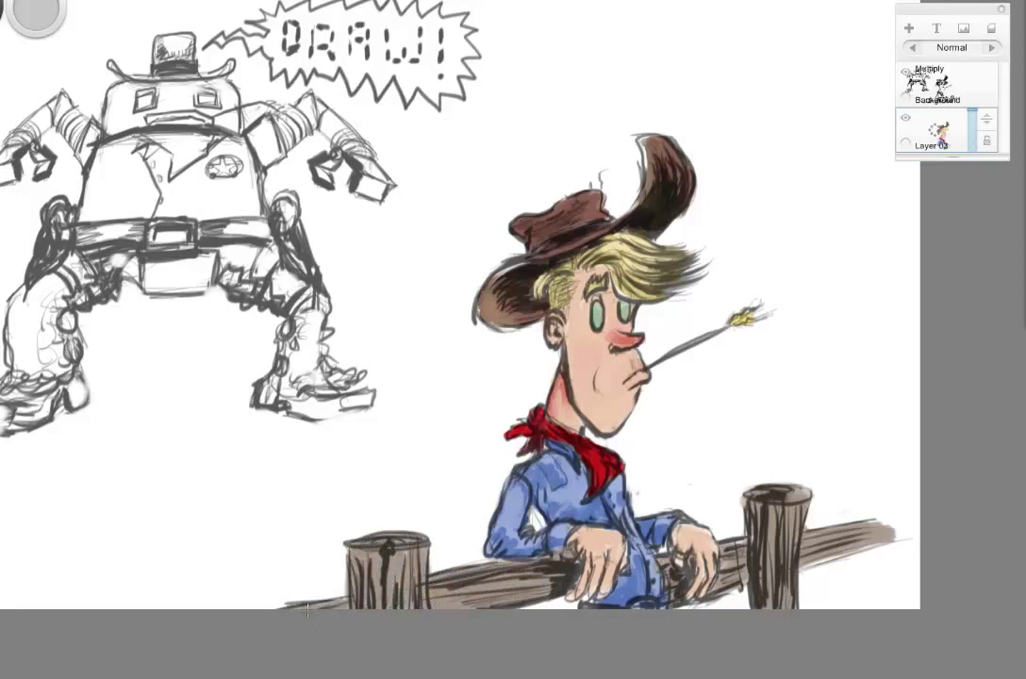
Step: Layer warmer brown over the fence post and rail between the robot and the cowboy's near hand
{"action": "key", "text": "b"}
{"action": "left_click_drag", "start_coordinate": [422, 446], "coordinate": [424, 391]}
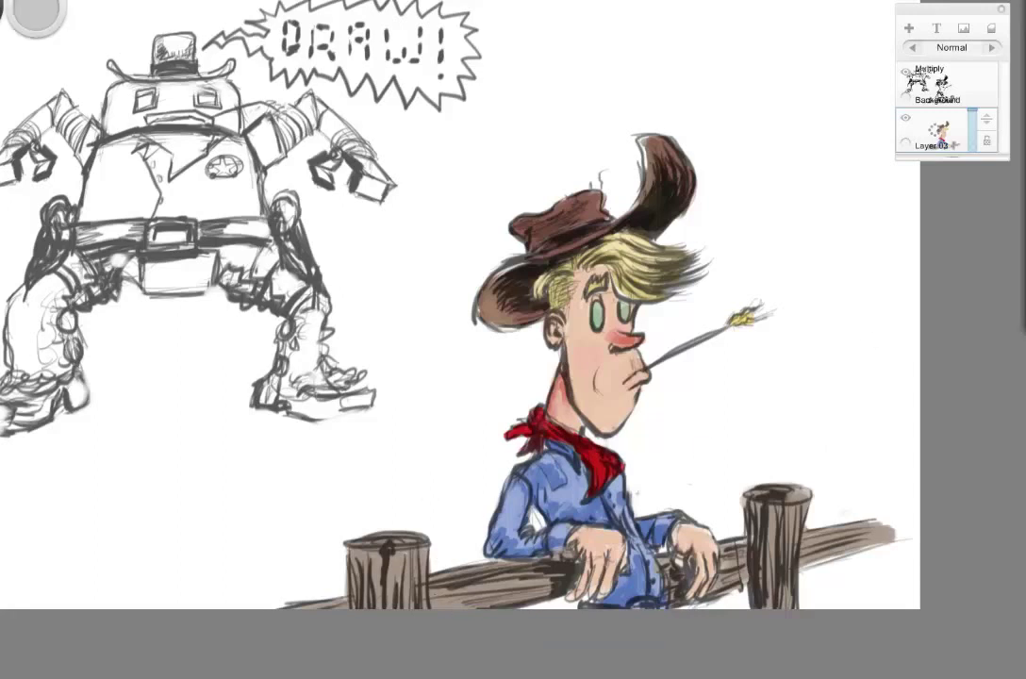
{"action": "mouse_move", "coordinate": [430, 585]}
{"action": "left_mouse_down"}
{"action": "mouse_move", "coordinate": [453, 596]}
{"action": "mouse_move", "coordinate": [564, 581]}
{"action": "mouse_move", "coordinate": [492, 598]}
{"action": "left_mouse_up"}
{"action": "left_click_drag", "start_coordinate": [352, 604], "coordinate": [369, 578]}
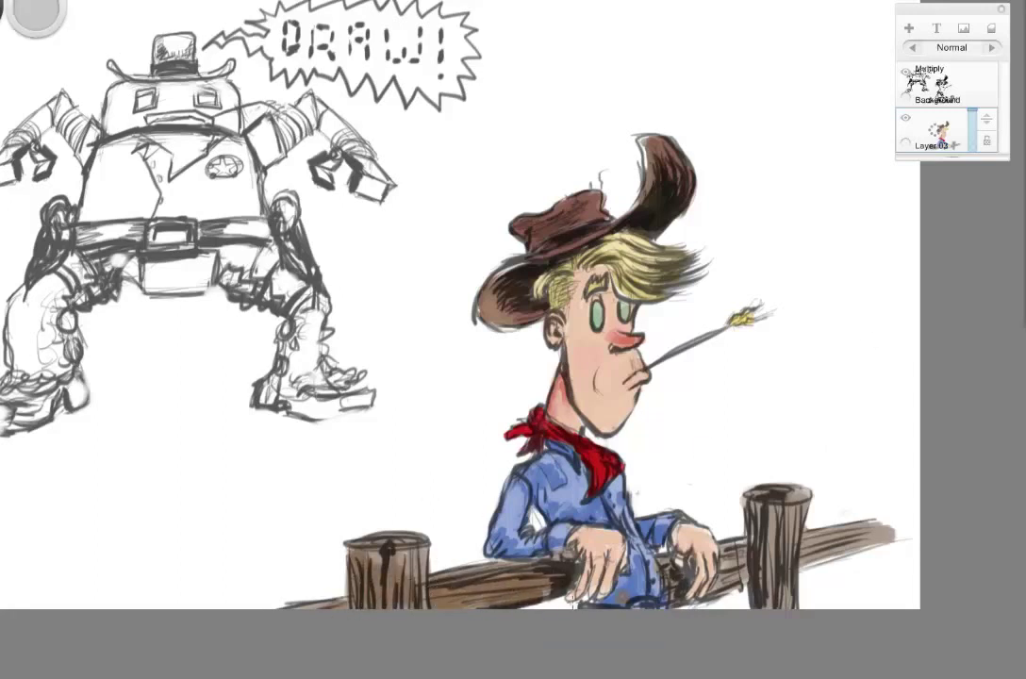
{"action": "mouse_move", "coordinate": [573, 601]}
{"action": "left_mouse_down"}
{"action": "mouse_move", "coordinate": [505, 613]}
{"action": "mouse_move", "coordinate": [574, 607]}
{"action": "left_mouse_up"}
{"action": "left_click_drag", "start_coordinate": [481, 590], "coordinate": [462, 598]}
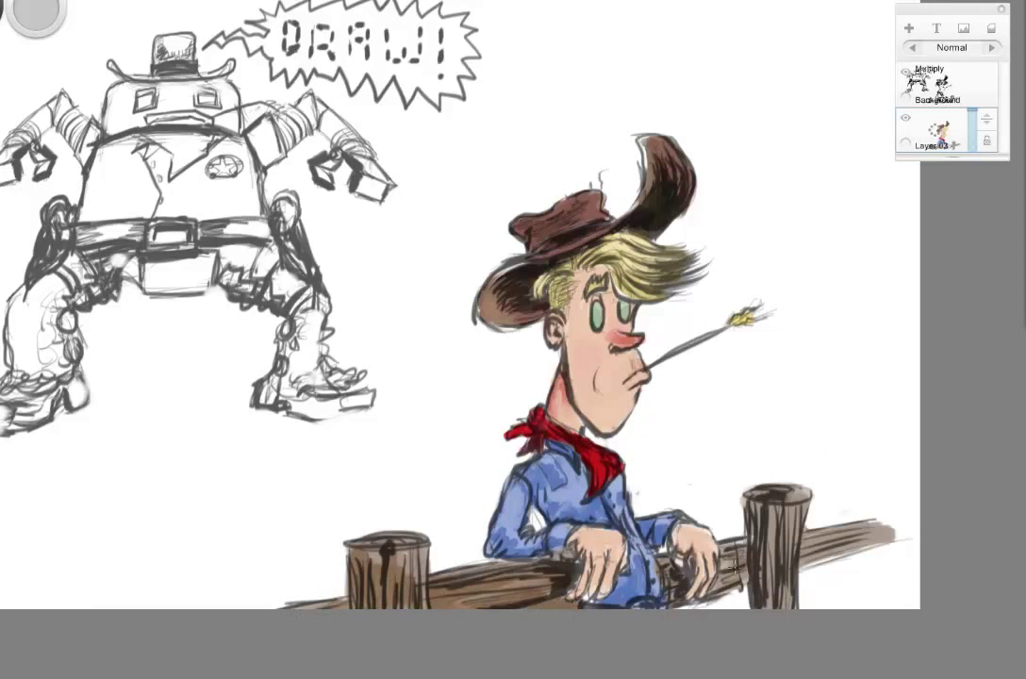
Step: Layer warm brown over the fence post and rail beside the cowboy's far hand, and color the wheat stalk green
{"action": "left_click_drag", "start_coordinate": [738, 564], "coordinate": [708, 588]}
{"action": "mouse_move", "coordinate": [667, 565]}
{"action": "left_mouse_down"}
{"action": "mouse_move", "coordinate": [677, 584]}
{"action": "mouse_move", "coordinate": [668, 571]}
{"action": "mouse_move", "coordinate": [663, 594]}
{"action": "left_mouse_up"}
{"action": "left_click_drag", "start_coordinate": [739, 562], "coordinate": [726, 577]}
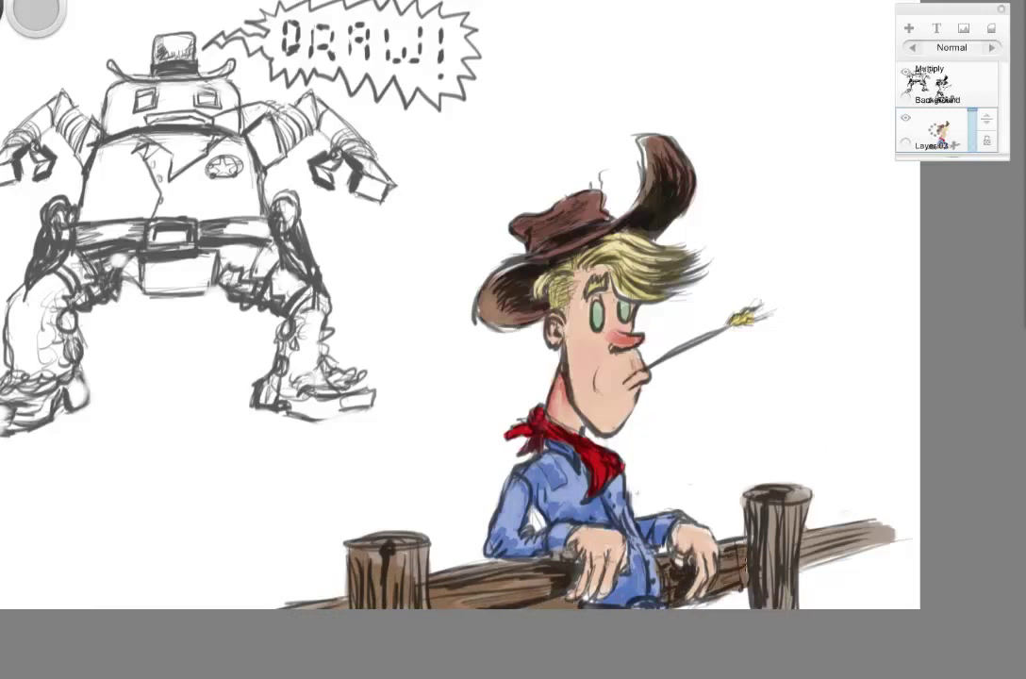
{"action": "left_click_drag", "start_coordinate": [752, 509], "coordinate": [756, 568]}
{"action": "mouse_move", "coordinate": [756, 568]}
{"action": "left_mouse_down"}
{"action": "mouse_move", "coordinate": [768, 514]}
{"action": "mouse_move", "coordinate": [775, 594]}
{"action": "left_mouse_up"}
{"action": "mouse_move", "coordinate": [804, 551]}
{"action": "left_mouse_down"}
{"action": "mouse_move", "coordinate": [837, 538]}
{"action": "mouse_move", "coordinate": [807, 556]}
{"action": "left_mouse_up"}
{"action": "mouse_move", "coordinate": [807, 556]}
{"action": "left_mouse_down"}
{"action": "mouse_move", "coordinate": [881, 532]}
{"action": "mouse_move", "coordinate": [812, 556]}
{"action": "left_mouse_up"}
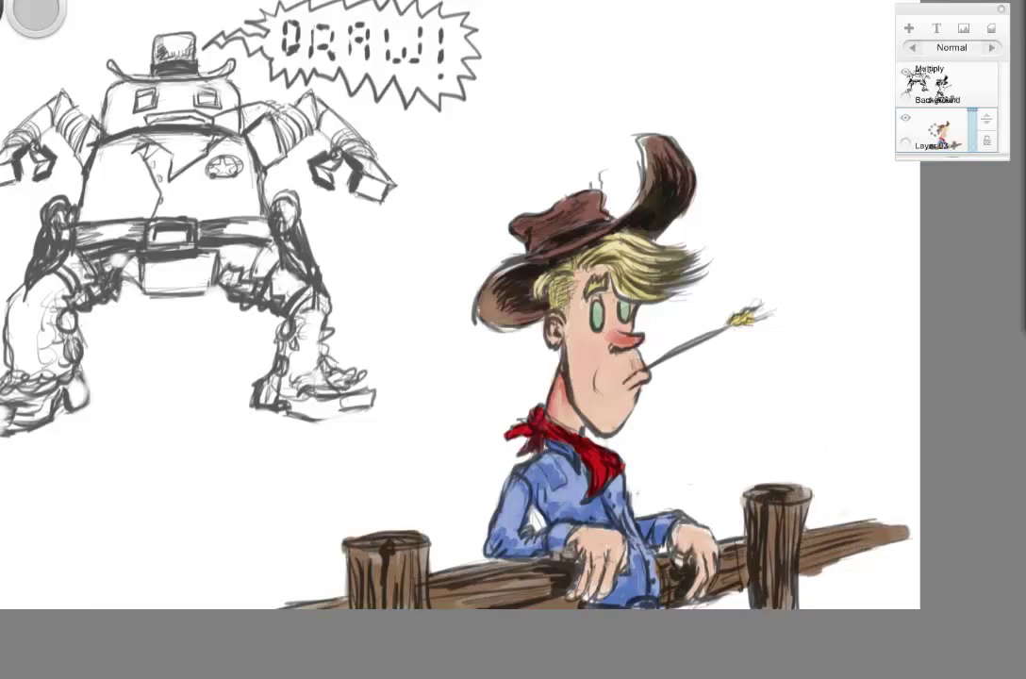
{"action": "left_click_drag", "start_coordinate": [739, 415], "coordinate": [710, 415]}
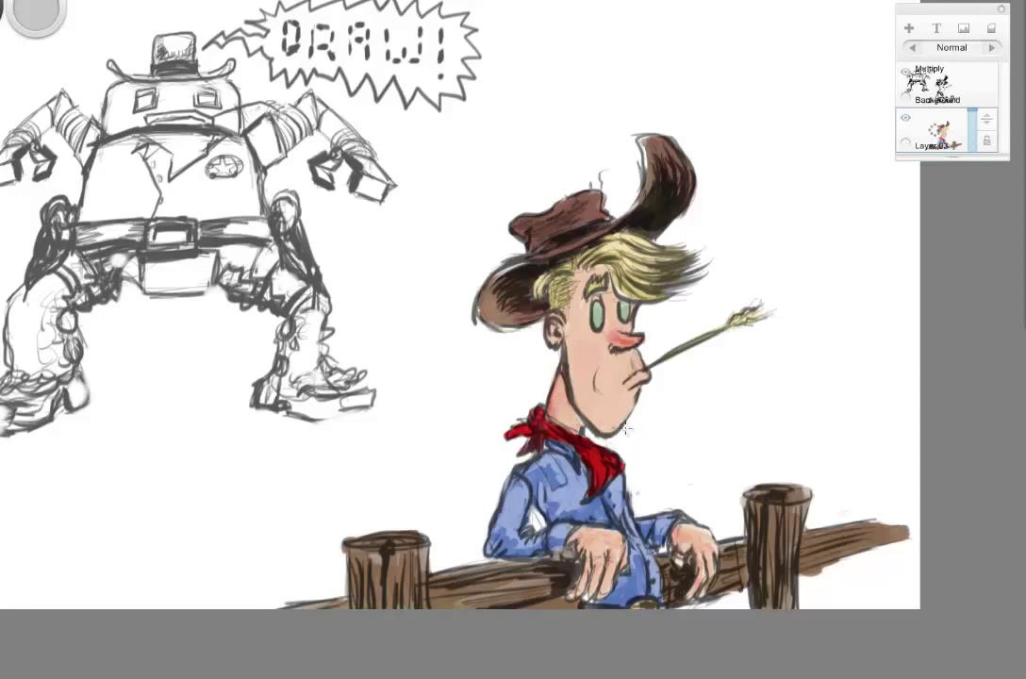
Step: Add a new layer beneath Layer 03 and paint a pale blue sky behind the cowboy
{"action": "left_click", "coordinate": [909, 28]}
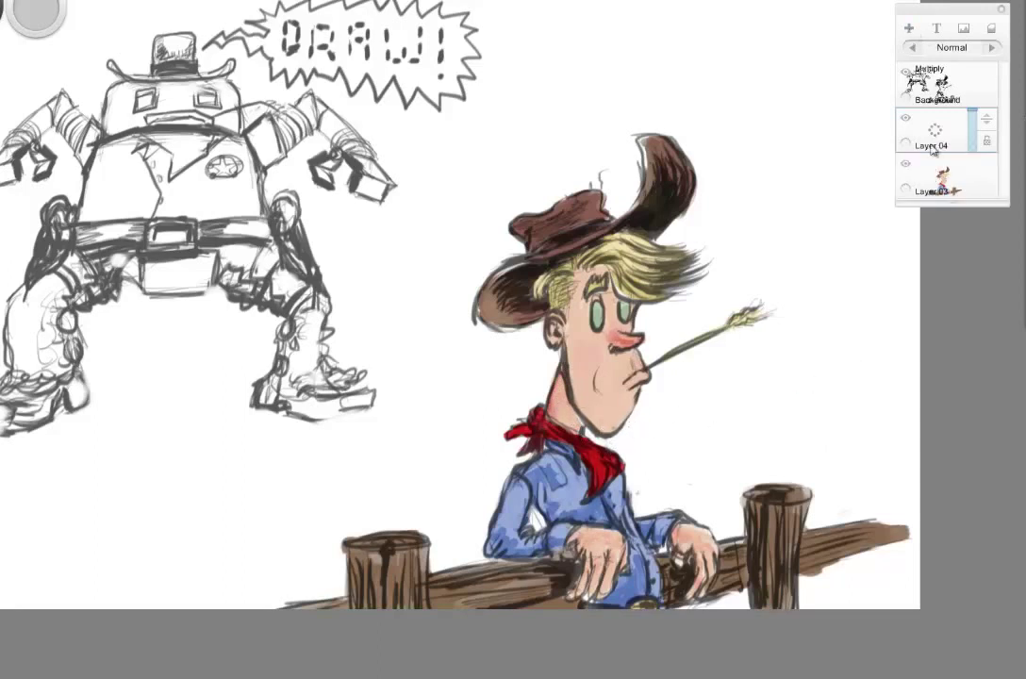
{"action": "left_click_drag", "start_coordinate": [986, 119], "coordinate": [986, 177]}
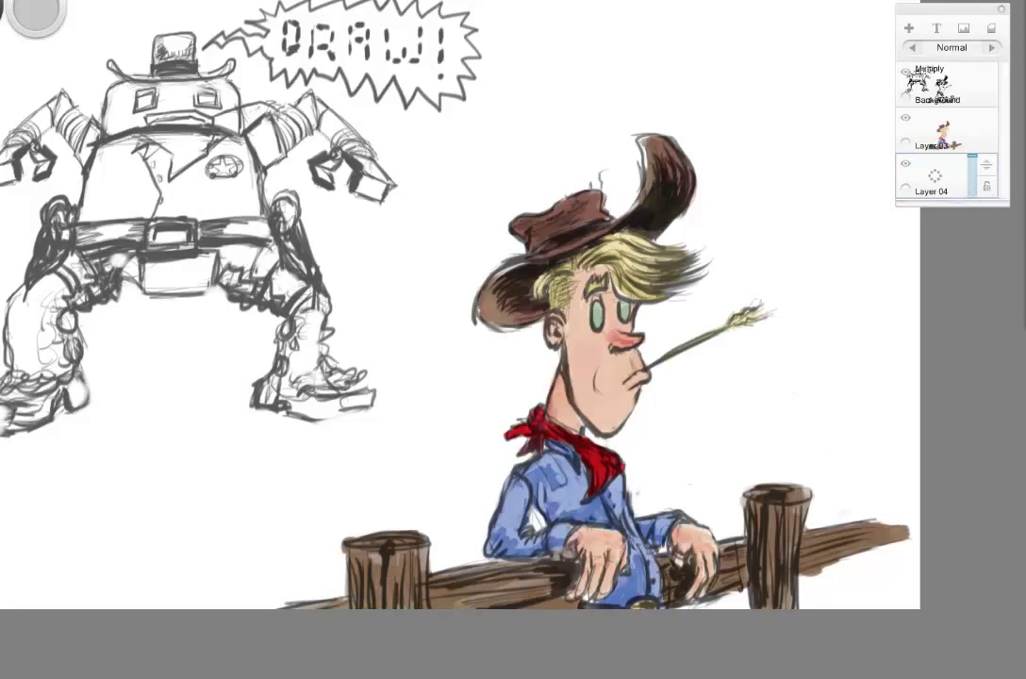
{"action": "left_click_drag", "start_coordinate": [723, 408], "coordinate": [843, 401]}
{"action": "mouse_move", "coordinate": [778, 405]}
{"action": "left_mouse_down"}
{"action": "mouse_move", "coordinate": [674, 315]}
{"action": "mouse_move", "coordinate": [645, 334]}
{"action": "mouse_move", "coordinate": [659, 456]}
{"action": "mouse_move", "coordinate": [311, 240]}
{"action": "mouse_move", "coordinate": [623, 429]}
{"action": "mouse_move", "coordinate": [861, 450]}
{"action": "mouse_move", "coordinate": [396, 137]}
{"action": "left_mouse_up"}
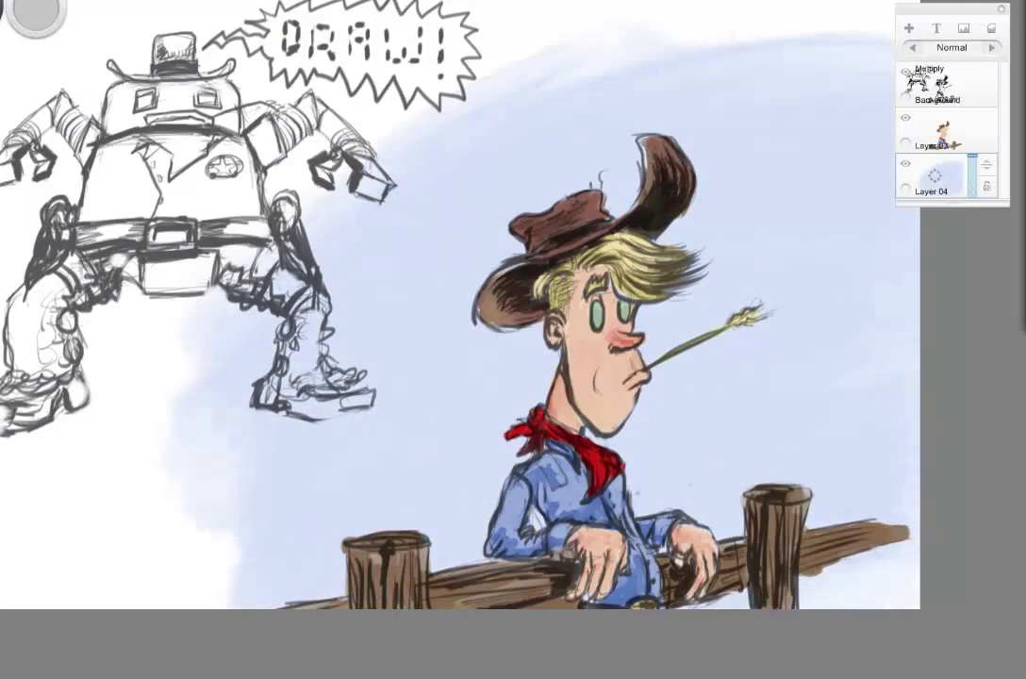
Step: Paint cream-colored clouds across the upper sky on either side of the hat
{"action": "left_click", "coordinate": [784, 204]}
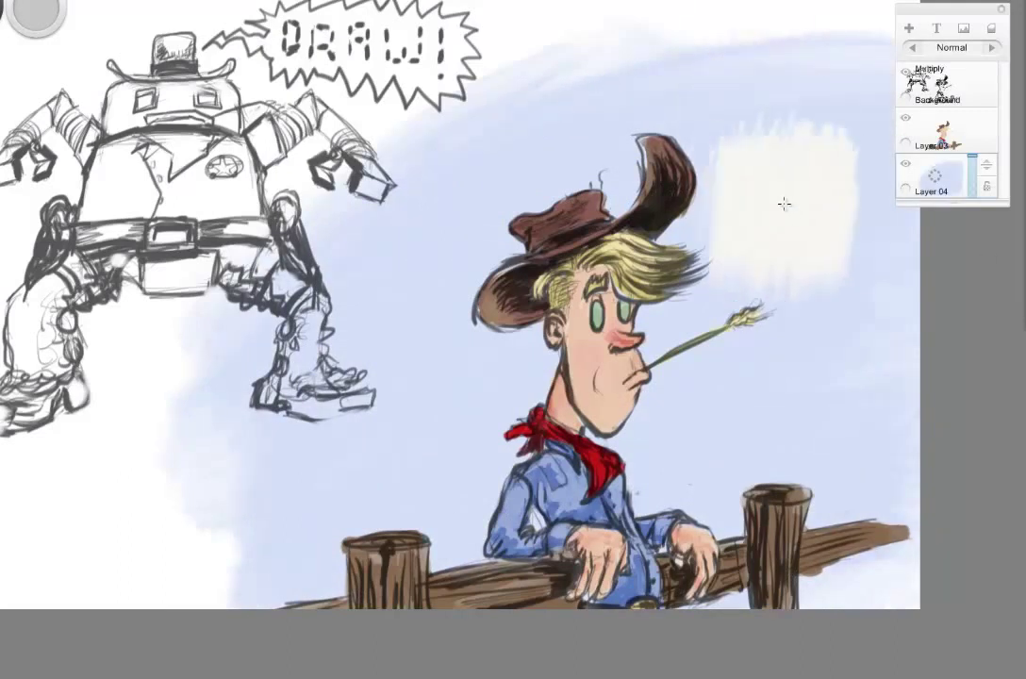
{"action": "key", "text": "ctrl+z"}
{"action": "left_click_drag", "start_coordinate": [804, 215], "coordinate": [754, 215]}
{"action": "mouse_move", "coordinate": [750, 149]}
{"action": "left_mouse_down"}
{"action": "mouse_move", "coordinate": [769, 156]}
{"action": "mouse_move", "coordinate": [712, 97]}
{"action": "mouse_move", "coordinate": [866, 107]}
{"action": "mouse_move", "coordinate": [879, 143]}
{"action": "mouse_move", "coordinate": [707, 69]}
{"action": "mouse_move", "coordinate": [534, 128]}
{"action": "mouse_move", "coordinate": [481, 114]}
{"action": "mouse_move", "coordinate": [500, 85]}
{"action": "mouse_move", "coordinate": [587, 87]}
{"action": "mouse_move", "coordinate": [574, 118]}
{"action": "left_mouse_up"}
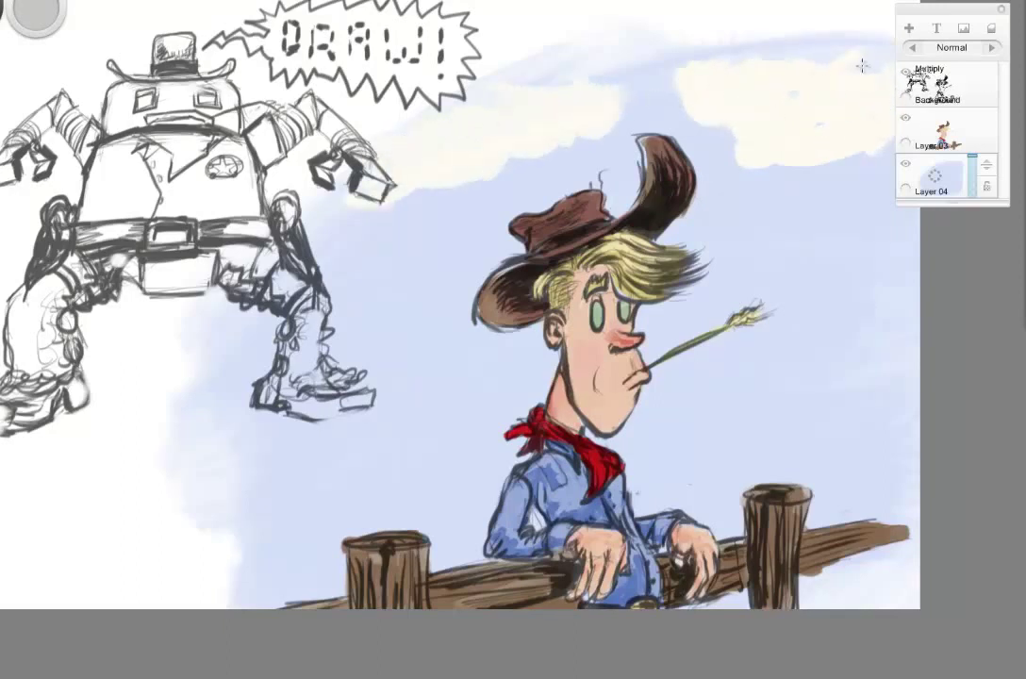
Step: Brush deeper blue streaks into the sky and shade the undersides of the clouds blue-gray
{"action": "key", "text": "b"}
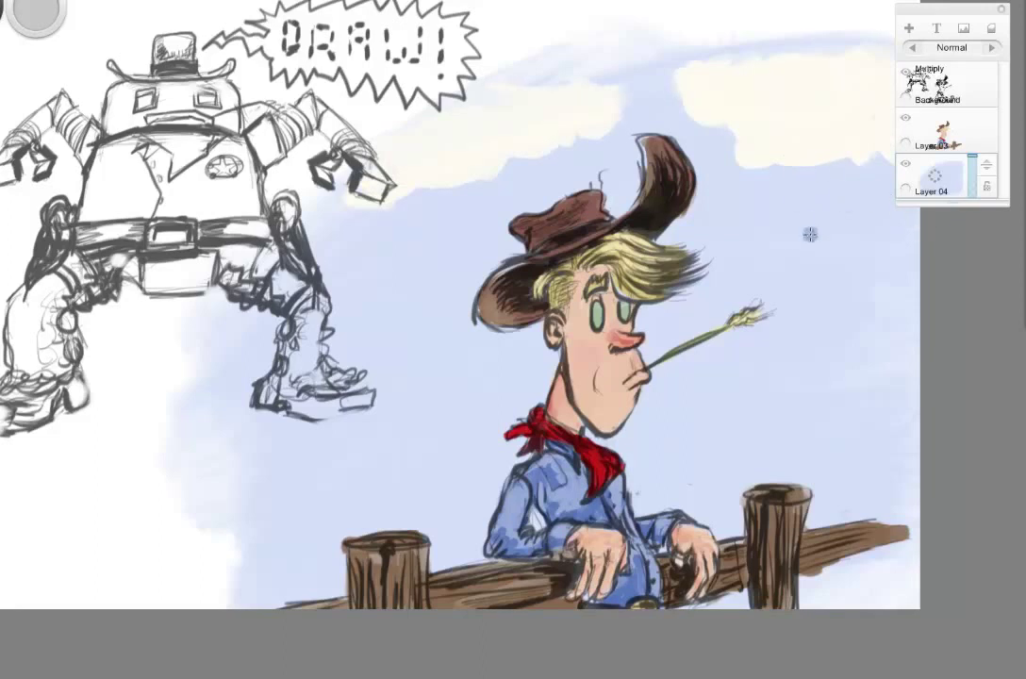
{"action": "left_click_drag", "start_coordinate": [809, 234], "coordinate": [812, 314]}
{"action": "left_click_drag", "start_coordinate": [849, 256], "coordinate": [826, 258]}
{"action": "key", "text": "ctrl+z"}
{"action": "mouse_move", "coordinate": [777, 139]}
{"action": "left_mouse_down"}
{"action": "mouse_move", "coordinate": [756, 138]}
{"action": "mouse_move", "coordinate": [703, 103]}
{"action": "mouse_move", "coordinate": [707, 178]}
{"action": "mouse_move", "coordinate": [540, 165]}
{"action": "mouse_move", "coordinate": [369, 266]}
{"action": "mouse_move", "coordinate": [820, 241]}
{"action": "mouse_move", "coordinate": [462, 281]}
{"action": "mouse_move", "coordinate": [865, 296]}
{"action": "mouse_move", "coordinate": [546, 378]}
{"action": "mouse_move", "coordinate": [919, 416]}
{"action": "mouse_move", "coordinate": [875, 387]}
{"action": "left_mouse_up"}
{"action": "mouse_move", "coordinate": [833, 139]}
{"action": "left_mouse_down"}
{"action": "mouse_move", "coordinate": [840, 143]}
{"action": "mouse_move", "coordinate": [819, 168]}
{"action": "mouse_move", "coordinate": [735, 113]}
{"action": "mouse_move", "coordinate": [622, 90]}
{"action": "mouse_move", "coordinate": [453, 109]}
{"action": "mouse_move", "coordinate": [372, 132]}
{"action": "left_mouse_up"}
{"action": "key", "text": "b"}
{"action": "left_click_drag", "start_coordinate": [573, 121], "coordinate": [806, 149]}
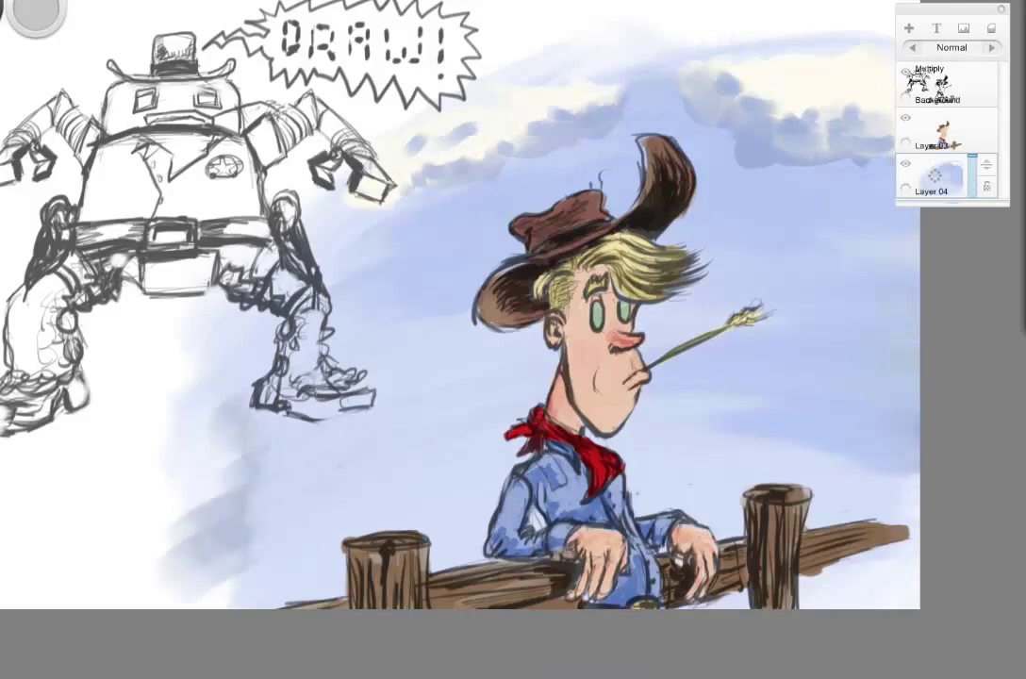
Step: Paint beige and light cream over the blue-gray cloud shading to build up the cloud forms
{"action": "mouse_move", "coordinate": [627, 75]}
{"action": "left_mouse_down"}
{"action": "mouse_move", "coordinate": [716, 106]}
{"action": "mouse_move", "coordinate": [724, 91]}
{"action": "mouse_move", "coordinate": [801, 141]}
{"action": "mouse_move", "coordinate": [735, 100]}
{"action": "left_mouse_up"}
{"action": "mouse_move", "coordinate": [500, 87]}
{"action": "left_mouse_down"}
{"action": "mouse_move", "coordinate": [516, 85]}
{"action": "mouse_move", "coordinate": [443, 122]}
{"action": "mouse_move", "coordinate": [536, 118]}
{"action": "mouse_move", "coordinate": [406, 149]}
{"action": "mouse_move", "coordinate": [396, 111]}
{"action": "left_mouse_up"}
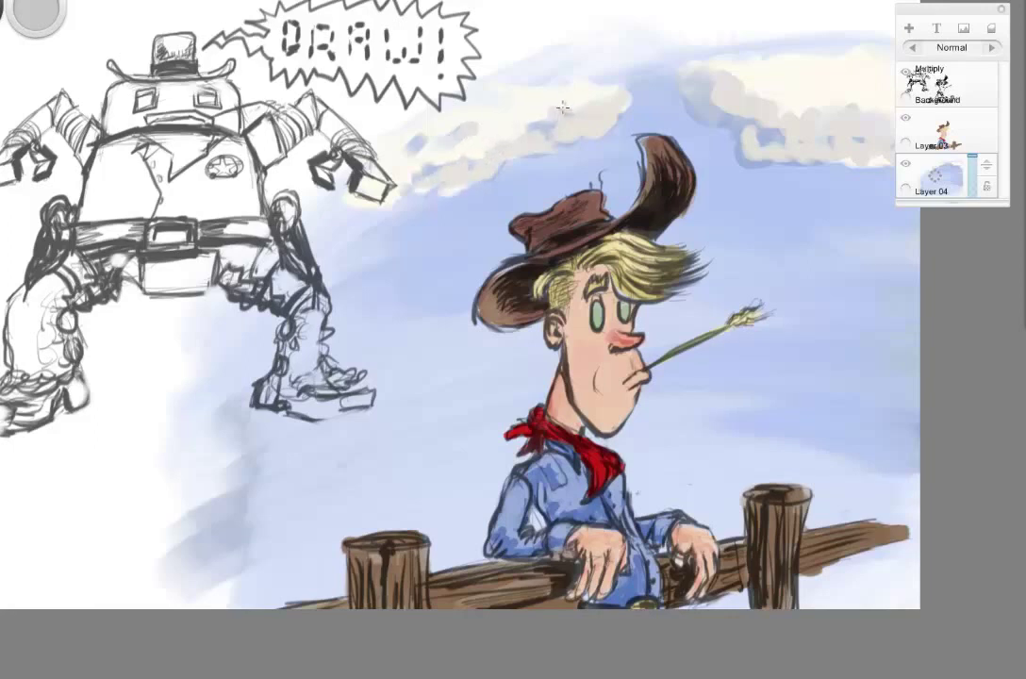
{"action": "left_click_drag", "start_coordinate": [728, 106], "coordinate": [741, 91]}
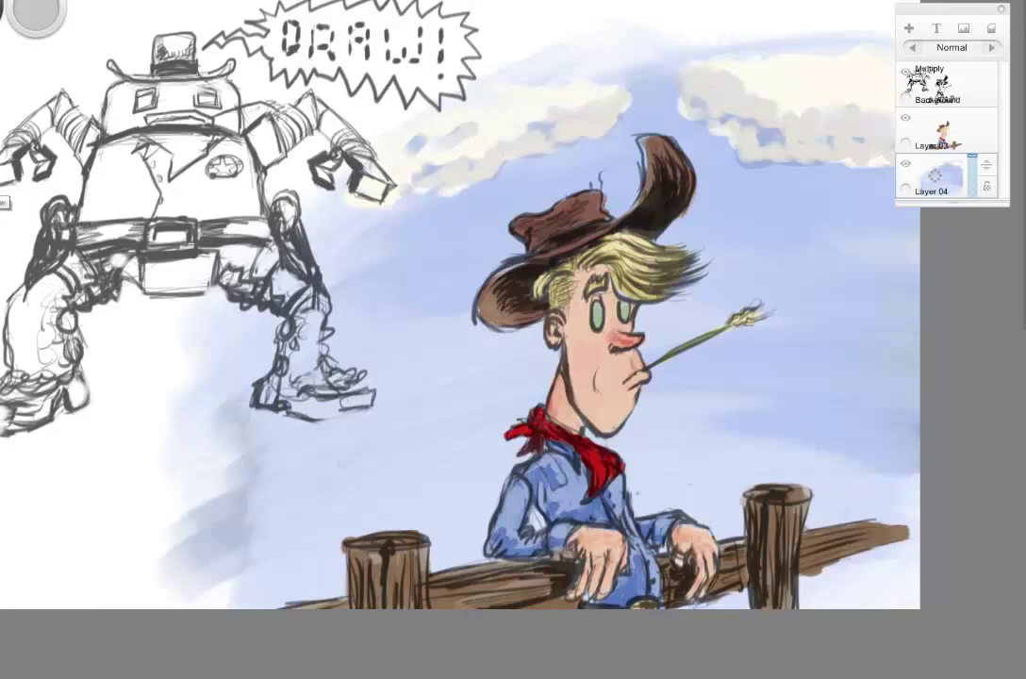
{"action": "mouse_move", "coordinate": [756, 95]}
{"action": "left_mouse_down"}
{"action": "mouse_move", "coordinate": [756, 76]}
{"action": "mouse_move", "coordinate": [852, 103]}
{"action": "mouse_move", "coordinate": [773, 134]}
{"action": "mouse_move", "coordinate": [832, 123]}
{"action": "left_mouse_up"}
{"action": "mouse_move", "coordinate": [553, 115]}
{"action": "left_mouse_down"}
{"action": "mouse_move", "coordinate": [593, 85]}
{"action": "mouse_move", "coordinate": [524, 130]}
{"action": "mouse_move", "coordinate": [603, 119]}
{"action": "mouse_move", "coordinate": [500, 106]}
{"action": "left_mouse_up"}
Step: Cover both cloud banks with soft white strokes, extending their edges toward the gap above the hat
{"action": "key", "text": "b"}
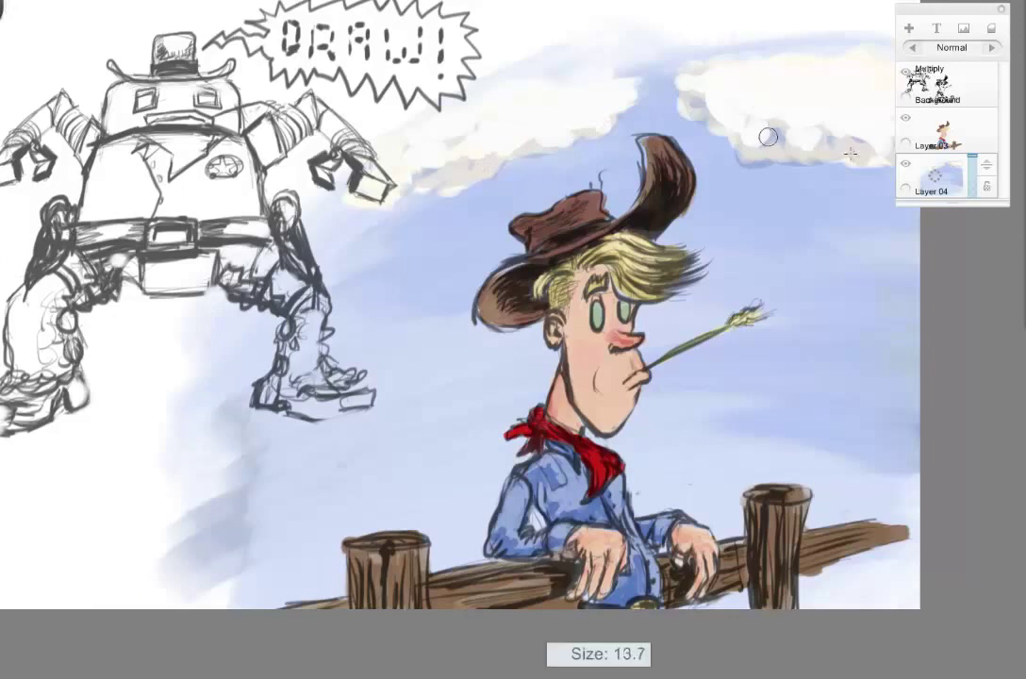
{"action": "mouse_move", "coordinate": [771, 136]}
{"action": "left_mouse_down"}
{"action": "mouse_move", "coordinate": [851, 134]}
{"action": "mouse_move", "coordinate": [764, 135]}
{"action": "mouse_move", "coordinate": [681, 81]}
{"action": "left_mouse_up"}
{"action": "mouse_move", "coordinate": [788, 61]}
{"action": "left_mouse_down"}
{"action": "mouse_move", "coordinate": [738, 118]}
{"action": "mouse_move", "coordinate": [600, 94]}
{"action": "mouse_move", "coordinate": [616, 95]}
{"action": "mouse_move", "coordinate": [590, 126]}
{"action": "mouse_move", "coordinate": [448, 109]}
{"action": "mouse_move", "coordinate": [387, 122]}
{"action": "mouse_move", "coordinate": [359, 166]}
{"action": "left_mouse_up"}
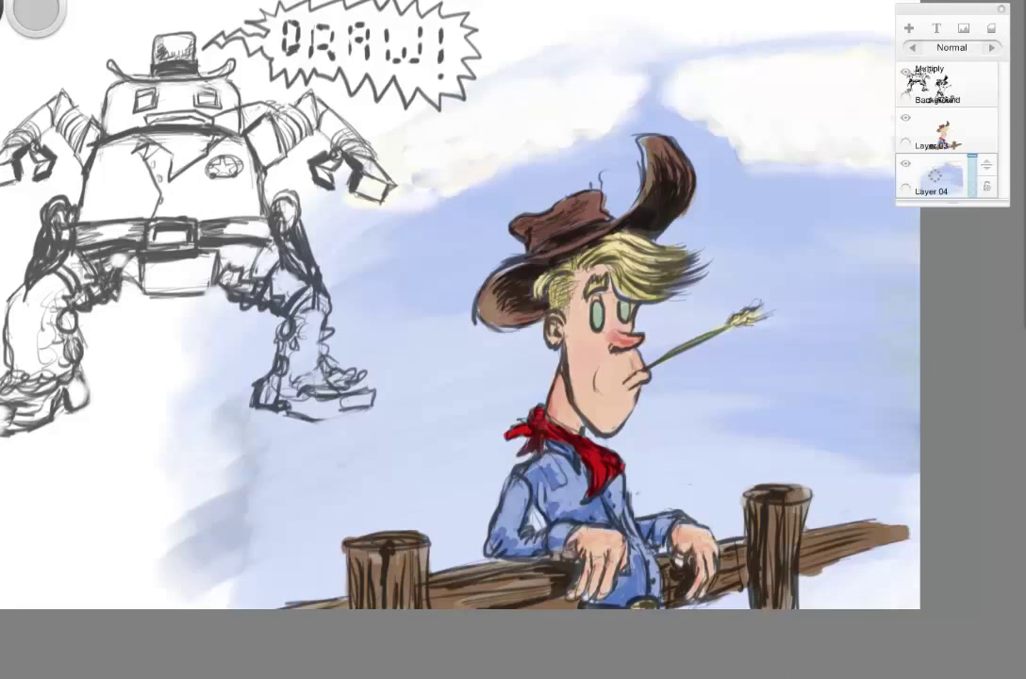
Step: Paint brown over the hat's dark line work on the Multiply Background layer
{"action": "left_click", "coordinate": [963, 84]}
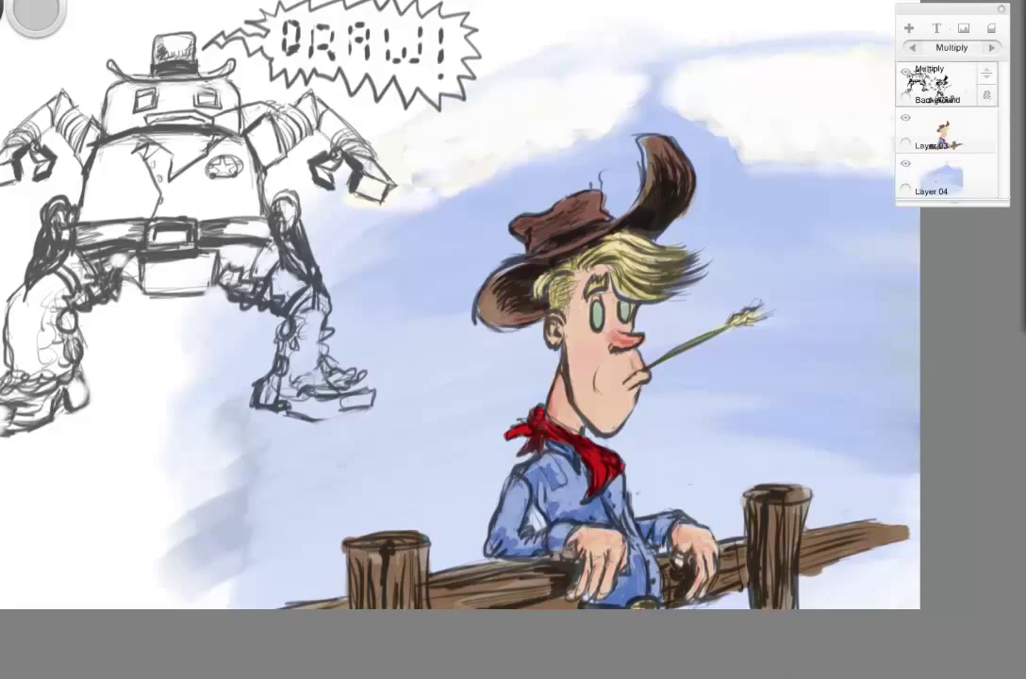
{"action": "mouse_move", "coordinate": [648, 171]}
{"action": "left_mouse_down"}
{"action": "mouse_move", "coordinate": [651, 151]}
{"action": "mouse_move", "coordinate": [672, 180]}
{"action": "mouse_move", "coordinate": [648, 209]}
{"action": "mouse_move", "coordinate": [595, 199]}
{"action": "mouse_move", "coordinate": [522, 235]}
{"action": "mouse_move", "coordinate": [524, 319]}
{"action": "mouse_move", "coordinate": [490, 332]}
{"action": "left_mouse_up"}
{"action": "key", "text": "ctrl+z"}
{"action": "key", "text": "ctrl+z"}
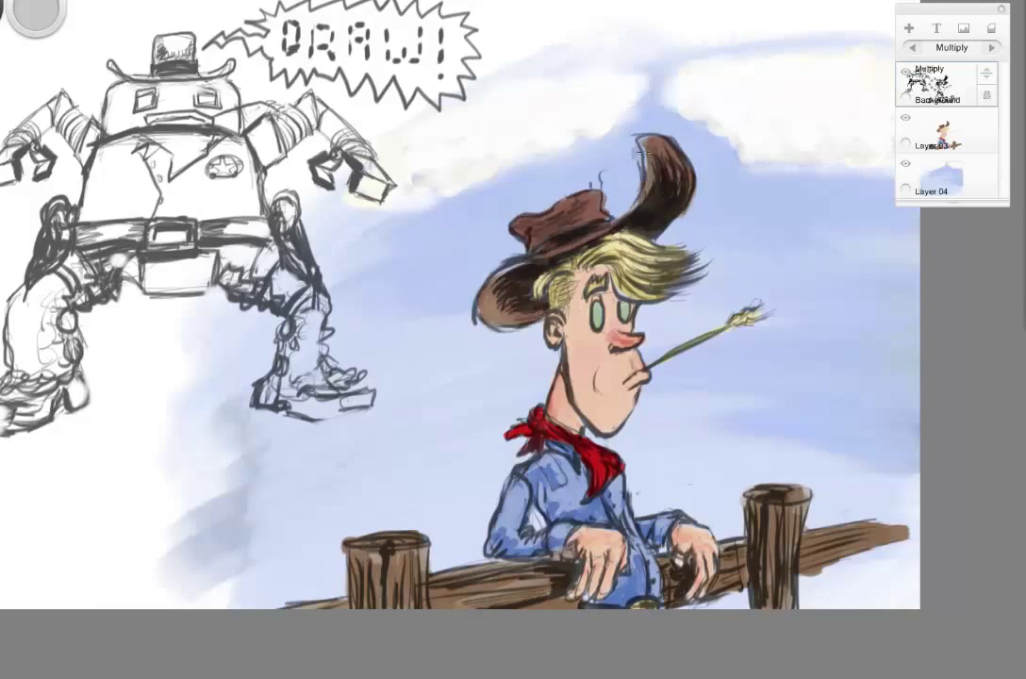
{"action": "key", "text": "]"}
{"action": "mouse_move", "coordinate": [644, 162]}
{"action": "left_mouse_down"}
{"action": "mouse_move", "coordinate": [684, 156]}
{"action": "mouse_move", "coordinate": [644, 210]}
{"action": "mouse_move", "coordinate": [524, 232]}
{"action": "mouse_move", "coordinate": [557, 247]}
{"action": "mouse_move", "coordinate": [479, 329]}
{"action": "mouse_move", "coordinate": [432, 247]}
{"action": "mouse_move", "coordinate": [458, 292]}
{"action": "mouse_move", "coordinate": [453, 240]}
{"action": "mouse_move", "coordinate": [495, 217]}
{"action": "left_mouse_up"}
{"action": "left_click_drag", "start_coordinate": [604, 237], "coordinate": [664, 220]}
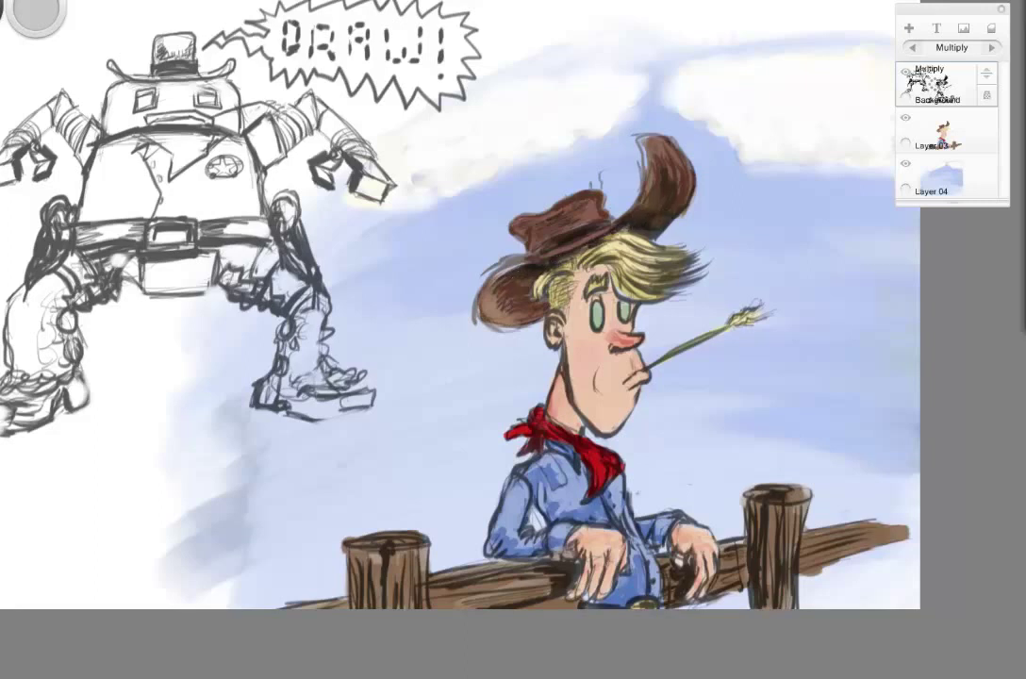
Step: Recolor the line work of the hair, face, neckerchief and hands with matching yellow, skin and red tones
{"action": "mouse_move", "coordinate": [659, 298]}
{"action": "left_mouse_down"}
{"action": "mouse_move", "coordinate": [696, 281]}
{"action": "mouse_move", "coordinate": [660, 268]}
{"action": "mouse_move", "coordinate": [619, 281]}
{"action": "mouse_move", "coordinate": [671, 257]}
{"action": "left_mouse_up"}
{"action": "mouse_move", "coordinate": [589, 209]}
{"action": "left_mouse_down"}
{"action": "mouse_move", "coordinate": [542, 217]}
{"action": "mouse_move", "coordinate": [594, 235]}
{"action": "mouse_move", "coordinate": [519, 247]}
{"action": "mouse_move", "coordinate": [570, 260]}
{"action": "mouse_move", "coordinate": [544, 294]}
{"action": "mouse_move", "coordinate": [563, 270]}
{"action": "mouse_move", "coordinate": [584, 291]}
{"action": "left_mouse_up"}
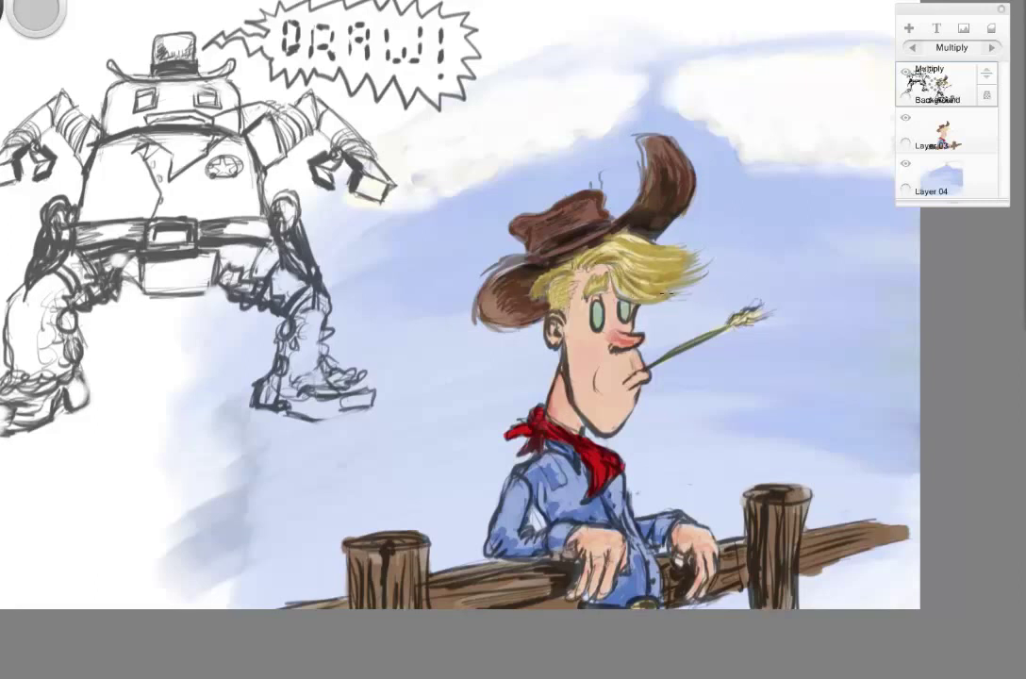
{"action": "mouse_move", "coordinate": [658, 291]}
{"action": "left_mouse_down"}
{"action": "mouse_move", "coordinate": [696, 285]}
{"action": "mouse_move", "coordinate": [690, 273]}
{"action": "left_mouse_up"}
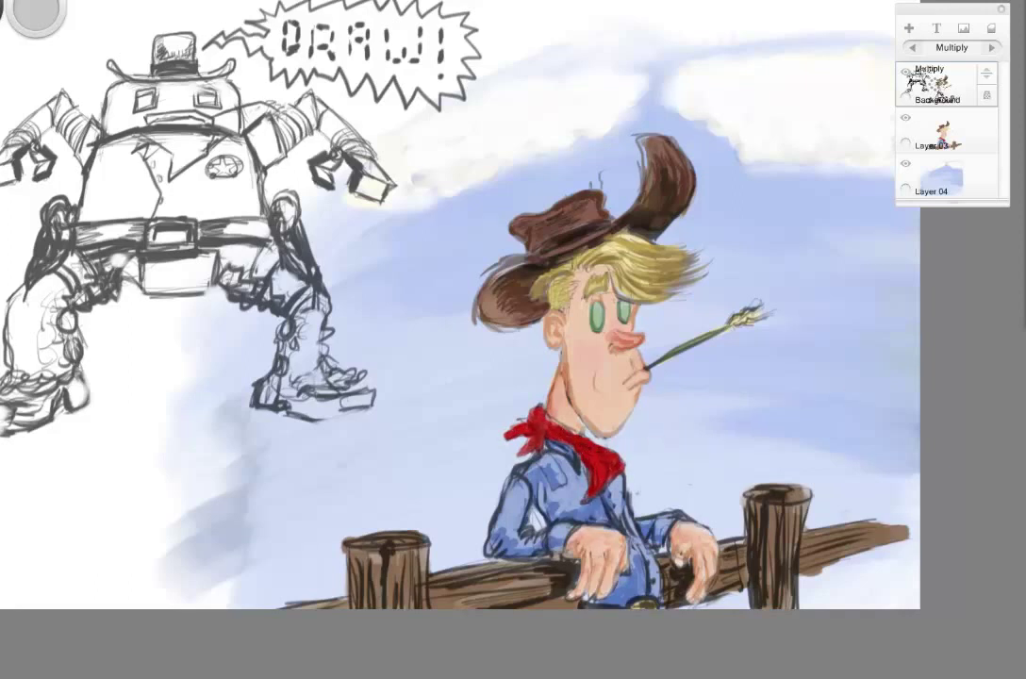
Step: Recolor the straw's dark line work yellow-green and the shirt's outlines blue on the Multiply Background layer
{"action": "left_click_drag", "start_coordinate": [754, 308], "coordinate": [663, 360]}
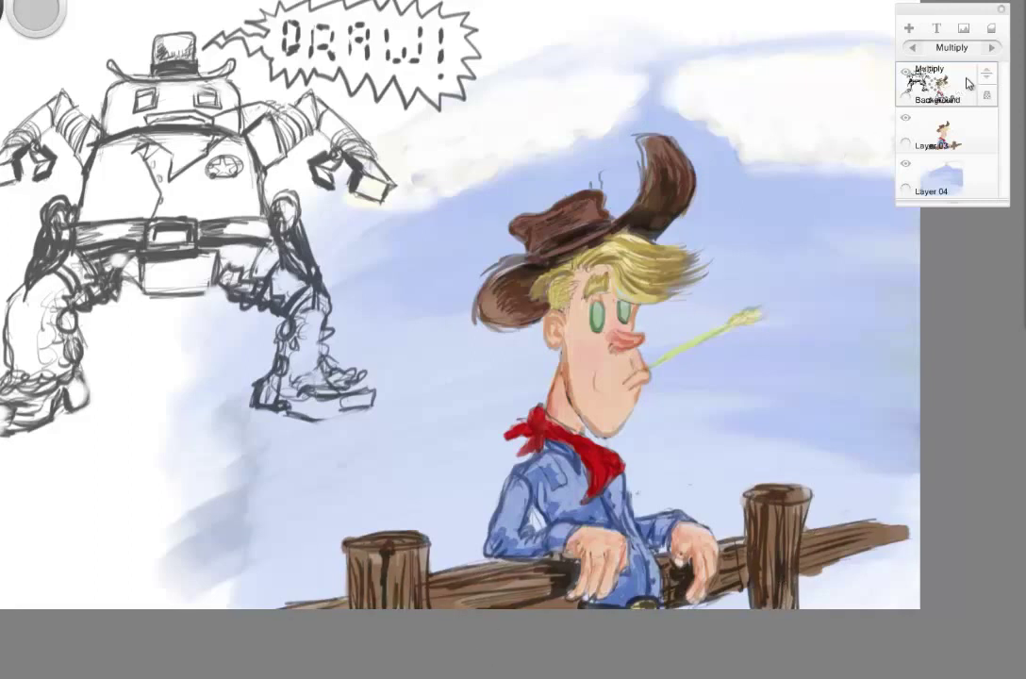
Step: Lasso the robot sketch with its speech bubble and cut it from the Background layer
{"action": "scroll", "coordinate": [396, 260], "scroll_direction": "up", "scroll_amount": 2}
{"action": "scroll", "coordinate": [396, 259], "scroll_direction": "down", "scroll_amount": 10}
{"action": "scroll", "coordinate": [330, 375], "scroll_direction": "down", "scroll_amount": 2}
{"action": "key", "text": "l"}
{"action": "mouse_move", "coordinate": [330, 382]}
{"action": "left_mouse_down"}
{"action": "mouse_move", "coordinate": [391, 326]}
{"action": "mouse_move", "coordinate": [140, 238]}
{"action": "mouse_move", "coordinate": [319, 379]}
{"action": "left_mouse_up"}
{"action": "left_click", "coordinate": [2, 2]}
{"action": "left_click", "coordinate": [14, 15]}
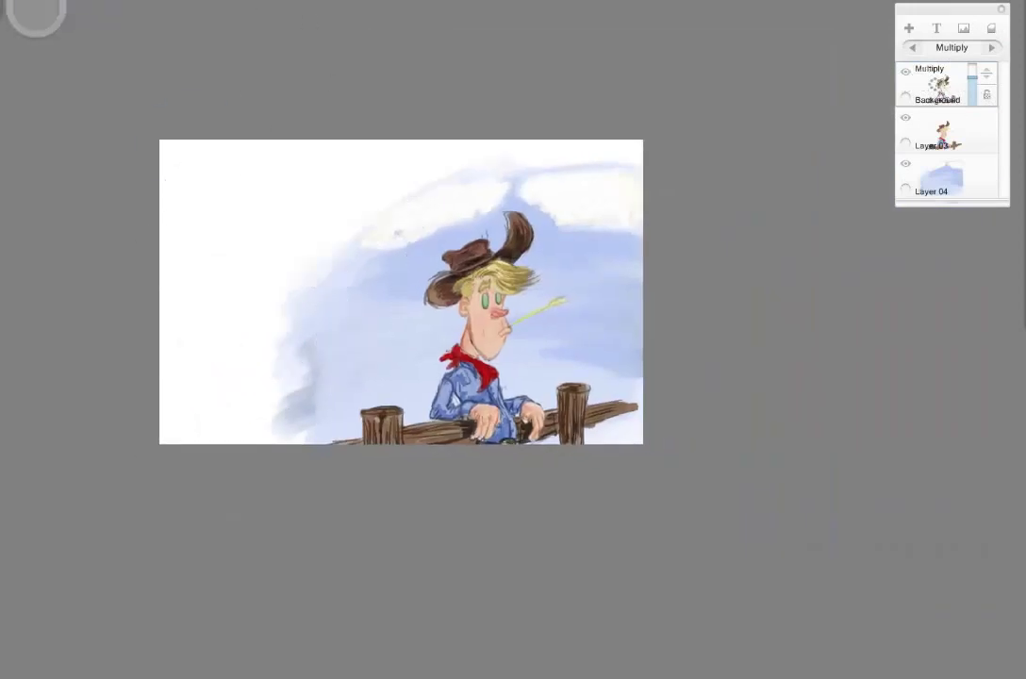
Step: Paste the robot sketch onto a new layer above the Background layer and hide that layer
{"action": "left_click", "coordinate": [909, 28]}
{"action": "left_click", "coordinate": [3, 2]}
{"action": "left_click", "coordinate": [28, 60]}
{"action": "left_click_drag", "start_coordinate": [494, 276], "coordinate": [294, 208]}
{"action": "left_click", "coordinate": [906, 72]}
Step: Paint periwinkle blue on Layer 04 to extend the sky above the clouds and down the area behind the cowboy
{"action": "left_click", "coordinate": [962, 231]}
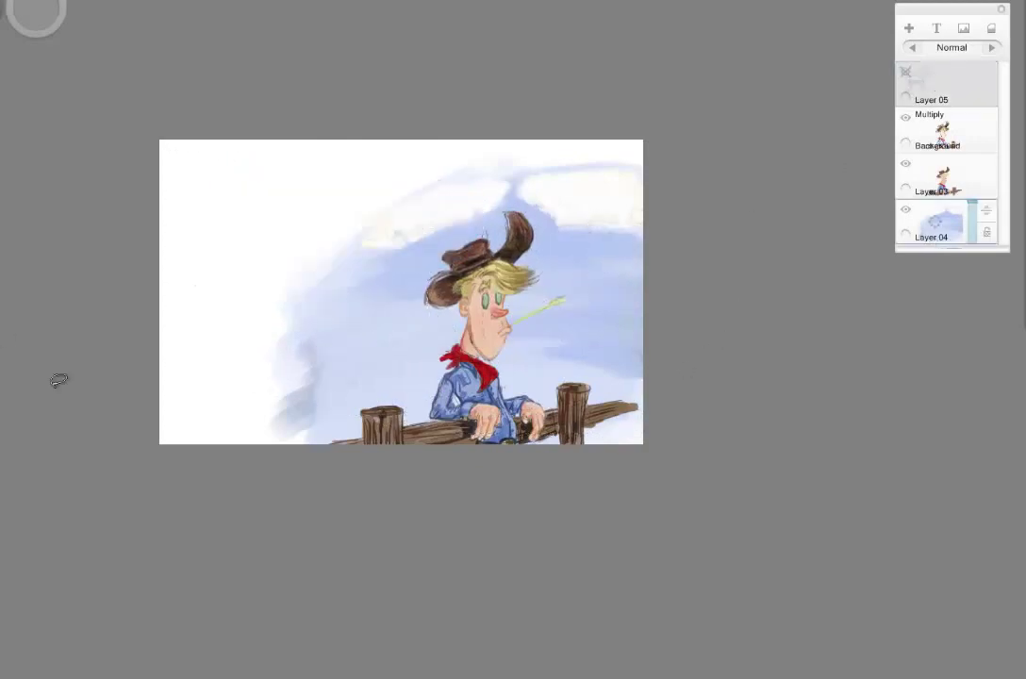
{"action": "mouse_move", "coordinate": [300, 343]}
{"action": "left_mouse_down"}
{"action": "mouse_move", "coordinate": [309, 368]}
{"action": "mouse_move", "coordinate": [298, 376]}
{"action": "mouse_move", "coordinate": [261, 334]}
{"action": "mouse_move", "coordinate": [305, 275]}
{"action": "mouse_move", "coordinate": [308, 216]}
{"action": "mouse_move", "coordinate": [547, 161]}
{"action": "left_mouse_up"}
{"action": "mouse_move", "coordinate": [439, 160]}
{"action": "left_mouse_down"}
{"action": "mouse_move", "coordinate": [310, 179]}
{"action": "mouse_move", "coordinate": [495, 159]}
{"action": "mouse_move", "coordinate": [321, 172]}
{"action": "mouse_move", "coordinate": [366, 293]}
{"action": "mouse_move", "coordinate": [298, 223]}
{"action": "mouse_move", "coordinate": [408, 310]}
{"action": "mouse_move", "coordinate": [354, 390]}
{"action": "mouse_move", "coordinate": [329, 302]}
{"action": "left_mouse_up"}
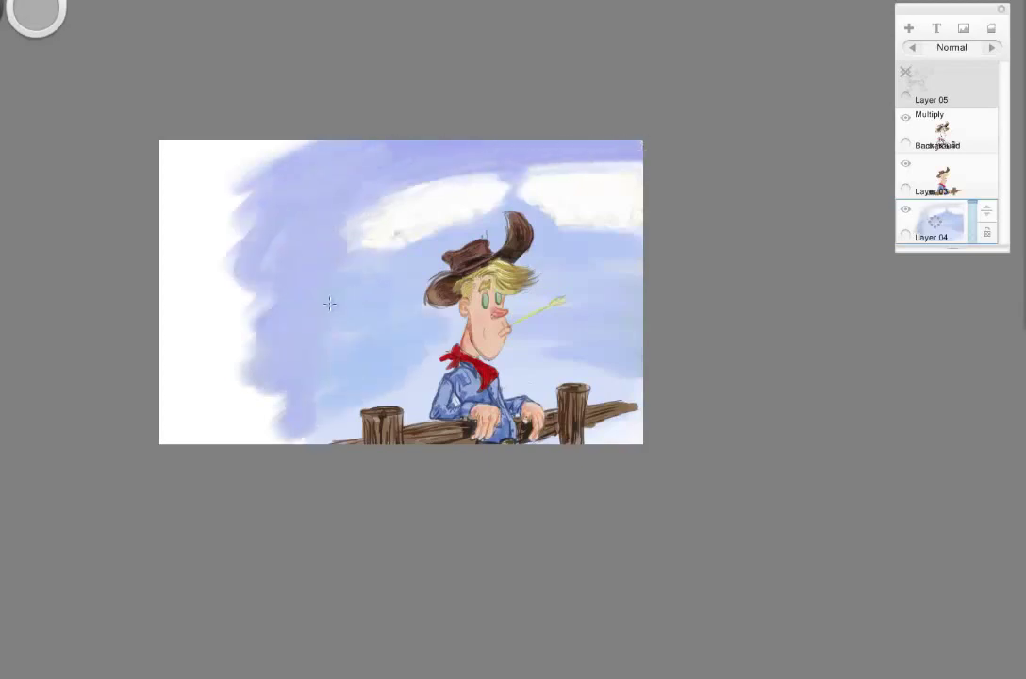
Step: Extend the white cloud bank across the upper sky and blend soft white and blue streaks behind the cowboy
{"action": "mouse_move", "coordinate": [396, 233]}
{"action": "left_mouse_down"}
{"action": "mouse_move", "coordinate": [335, 194]}
{"action": "mouse_move", "coordinate": [272, 202]}
{"action": "mouse_move", "coordinate": [386, 229]}
{"action": "mouse_move", "coordinate": [551, 171]}
{"action": "mouse_move", "coordinate": [252, 223]}
{"action": "mouse_move", "coordinate": [326, 223]}
{"action": "mouse_move", "coordinate": [403, 172]}
{"action": "mouse_move", "coordinate": [341, 232]}
{"action": "mouse_move", "coordinate": [248, 267]}
{"action": "left_mouse_up"}
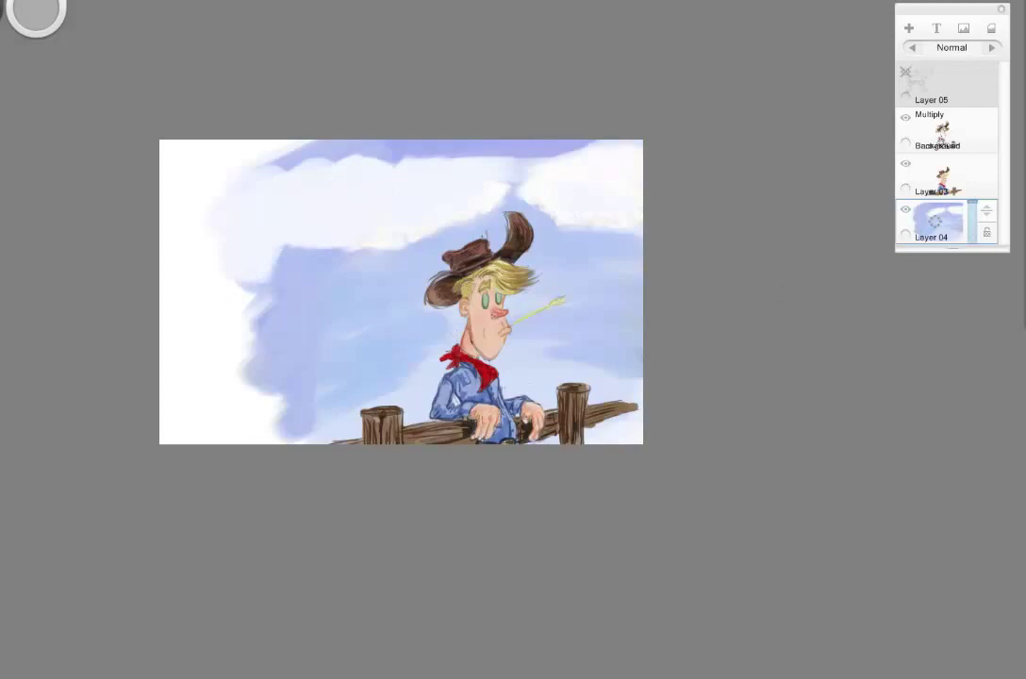
{"action": "mouse_move", "coordinate": [405, 222]}
{"action": "left_mouse_down"}
{"action": "mouse_move", "coordinate": [469, 174]}
{"action": "mouse_move", "coordinate": [374, 232]}
{"action": "mouse_move", "coordinate": [626, 184]}
{"action": "mouse_move", "coordinate": [573, 203]}
{"action": "mouse_move", "coordinate": [305, 235]}
{"action": "mouse_move", "coordinate": [236, 265]}
{"action": "mouse_move", "coordinate": [403, 205]}
{"action": "mouse_move", "coordinate": [398, 232]}
{"action": "mouse_move", "coordinate": [331, 260]}
{"action": "mouse_move", "coordinate": [316, 335]}
{"action": "mouse_move", "coordinate": [379, 267]}
{"action": "mouse_move", "coordinate": [386, 233]}
{"action": "mouse_move", "coordinate": [397, 251]}
{"action": "mouse_move", "coordinate": [458, 215]}
{"action": "mouse_move", "coordinate": [461, 182]}
{"action": "mouse_move", "coordinate": [376, 211]}
{"action": "mouse_move", "coordinate": [486, 176]}
{"action": "mouse_move", "coordinate": [297, 257]}
{"action": "mouse_move", "coordinate": [421, 195]}
{"action": "mouse_move", "coordinate": [542, 216]}
{"action": "mouse_move", "coordinate": [595, 203]}
{"action": "mouse_move", "coordinate": [492, 146]}
{"action": "mouse_move", "coordinate": [433, 144]}
{"action": "mouse_move", "coordinate": [540, 162]}
{"action": "mouse_move", "coordinate": [577, 228]}
{"action": "mouse_move", "coordinate": [480, 198]}
{"action": "mouse_move", "coordinate": [566, 216]}
{"action": "mouse_move", "coordinate": [547, 209]}
{"action": "mouse_move", "coordinate": [267, 285]}
{"action": "mouse_move", "coordinate": [270, 304]}
{"action": "mouse_move", "coordinate": [351, 303]}
{"action": "mouse_move", "coordinate": [429, 265]}
{"action": "mouse_move", "coordinate": [573, 268]}
{"action": "mouse_move", "coordinate": [631, 293]}
{"action": "mouse_move", "coordinate": [346, 271]}
{"action": "left_mouse_up"}
Step: Save the drawing in the Originals folder as the TIFF file Sketchbook_20130128_WesternCharacters1.tif
{"action": "left_click", "coordinate": [0, 0]}
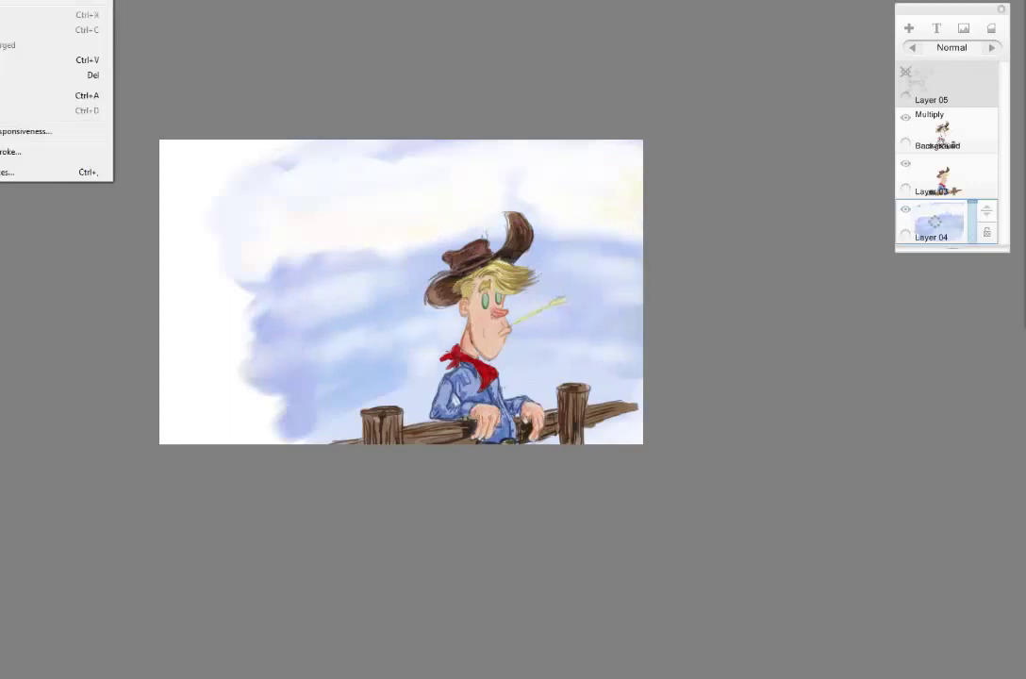
{"action": "mouse_move", "coordinate": [0, 0]}
{"action": "left_click", "coordinate": [17, 48]}
{"action": "left_click", "coordinate": [194, 460]}
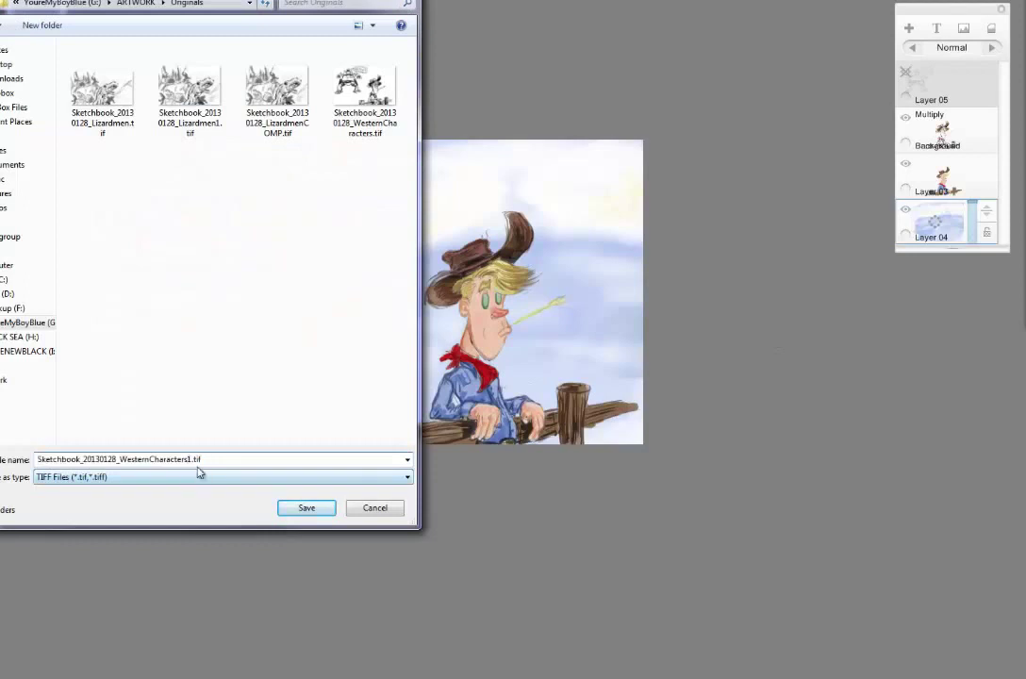
{"action": "key", "text": "Return"}
{"action": "scroll", "coordinate": [516, 334], "scroll_direction": "up", "scroll_amount": 3}
{"action": "key", "text": "space"}
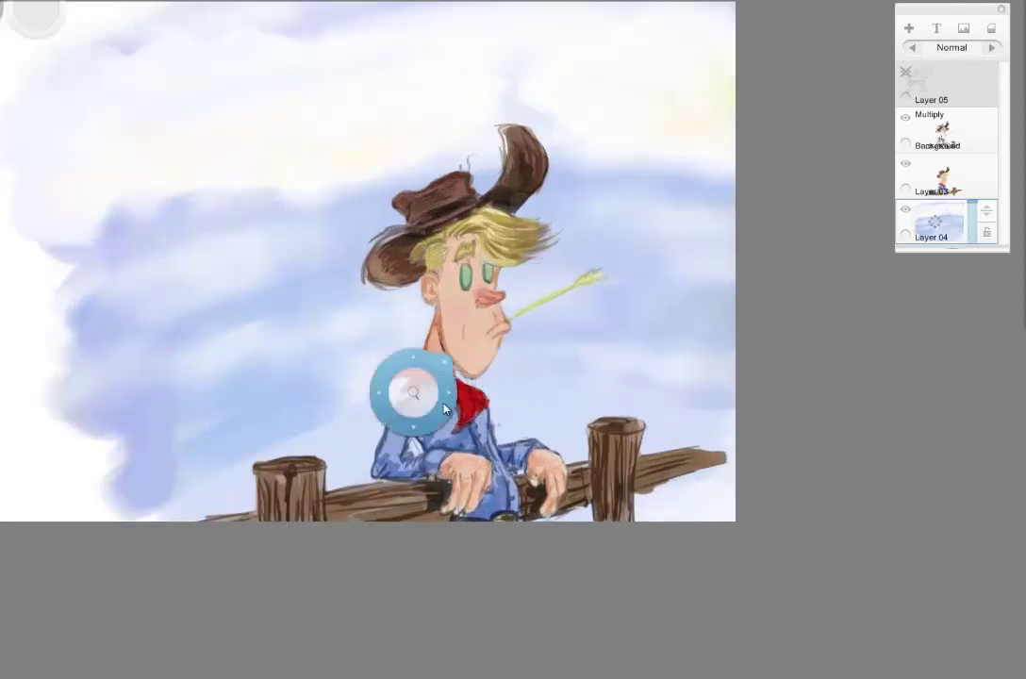
{"action": "scroll", "coordinate": [445, 408], "scroll_direction": "up", "scroll_amount": 2}
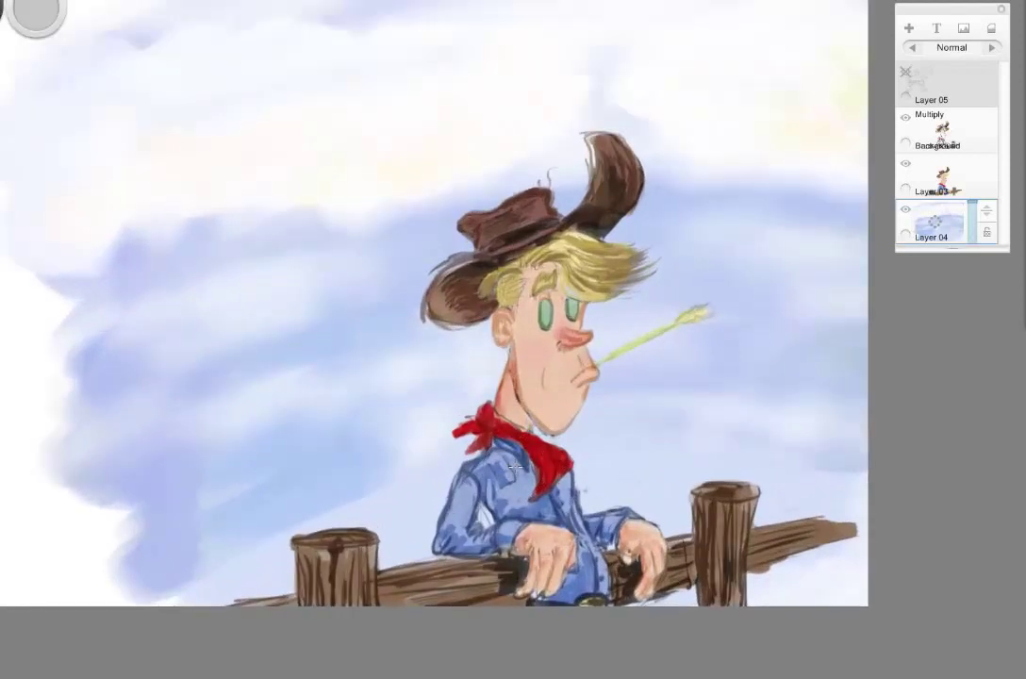